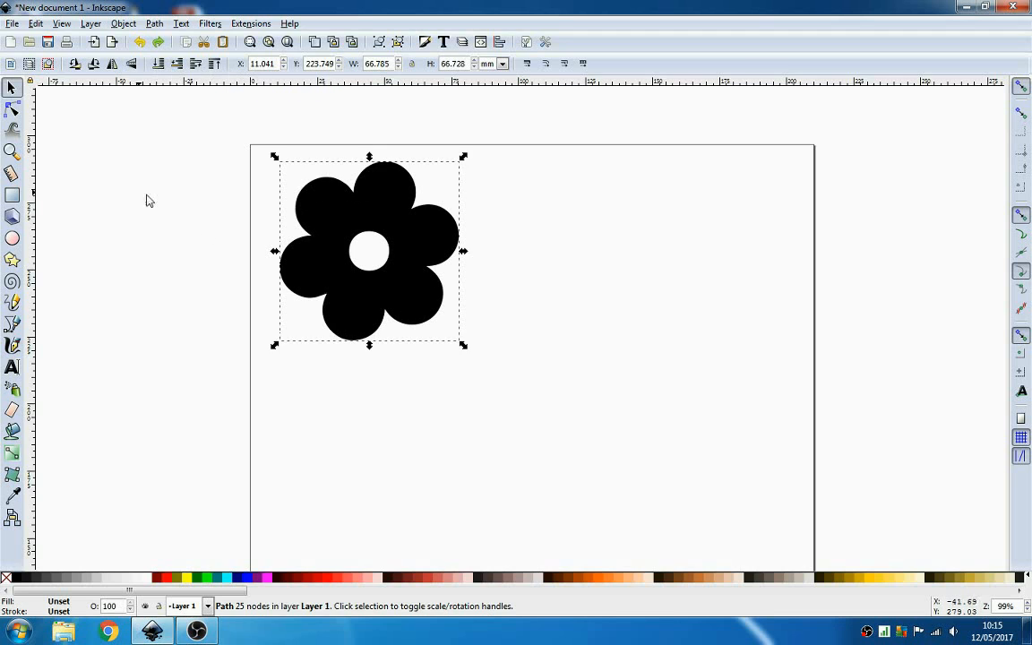
Try resizing the flower to about 97 by 95 mm and to about 91 by 91 mm, undoing each resize
left_click(134, 193)
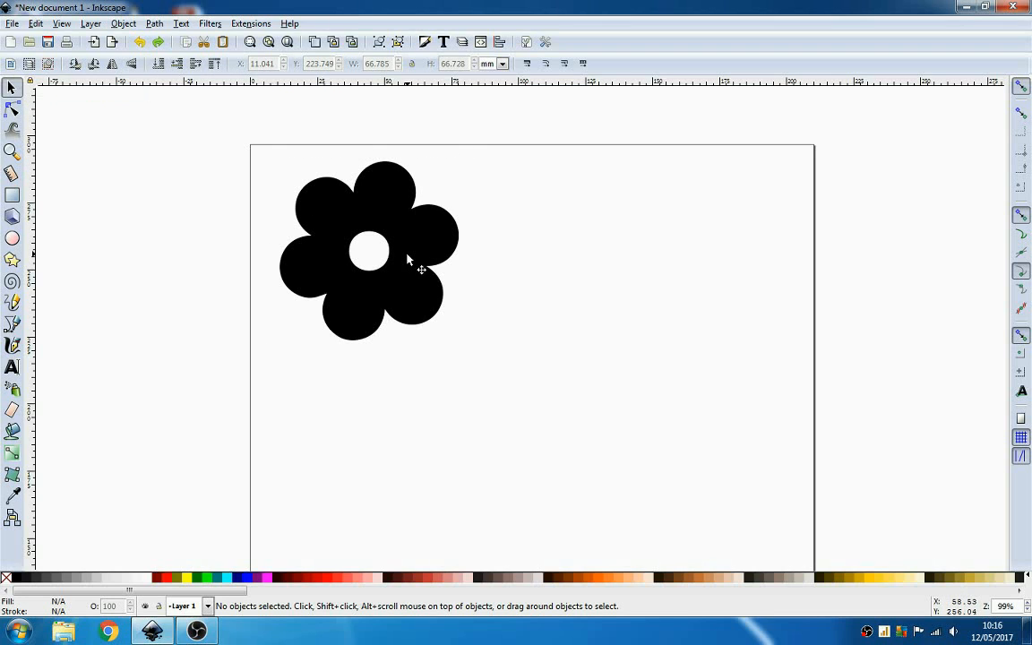
left_click(433, 283)
left_click_drag(464, 348, 546, 428)
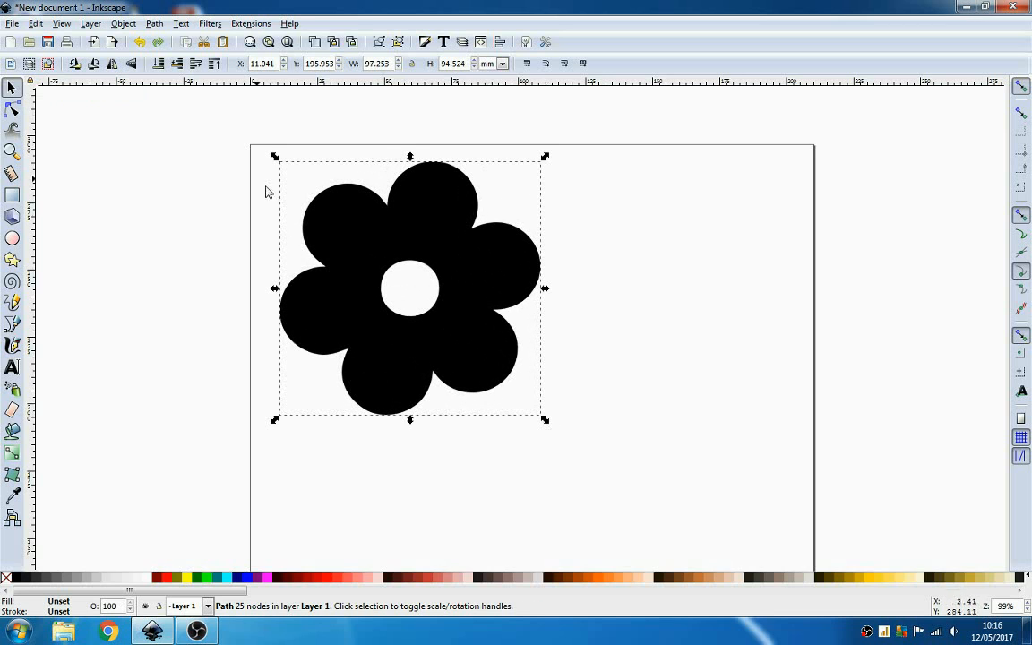
left_click(140, 42)
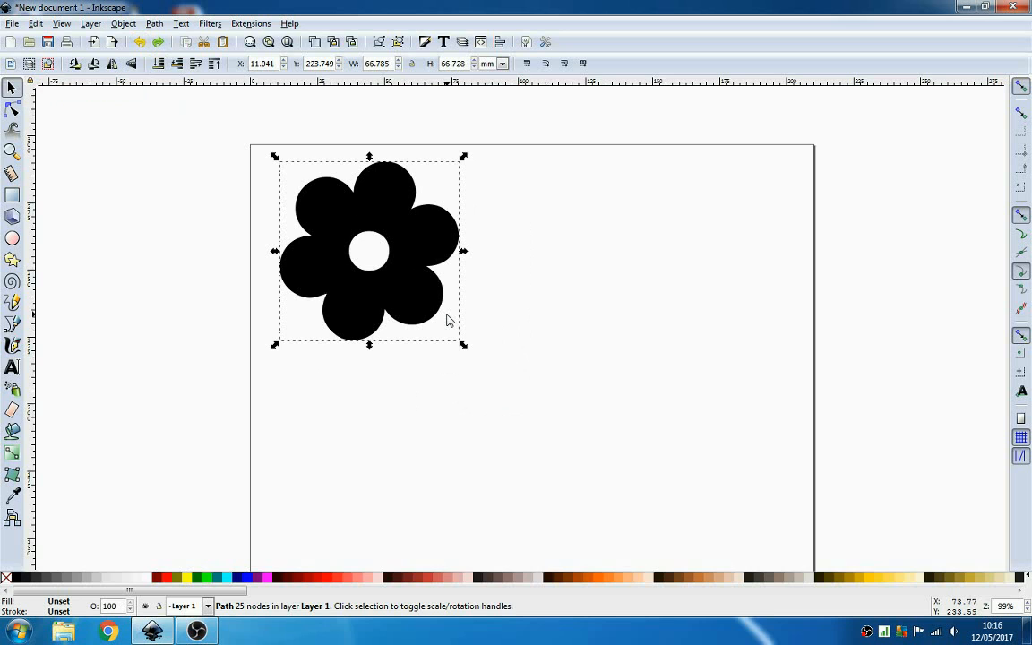
left_click_drag(468, 351, 534, 414)
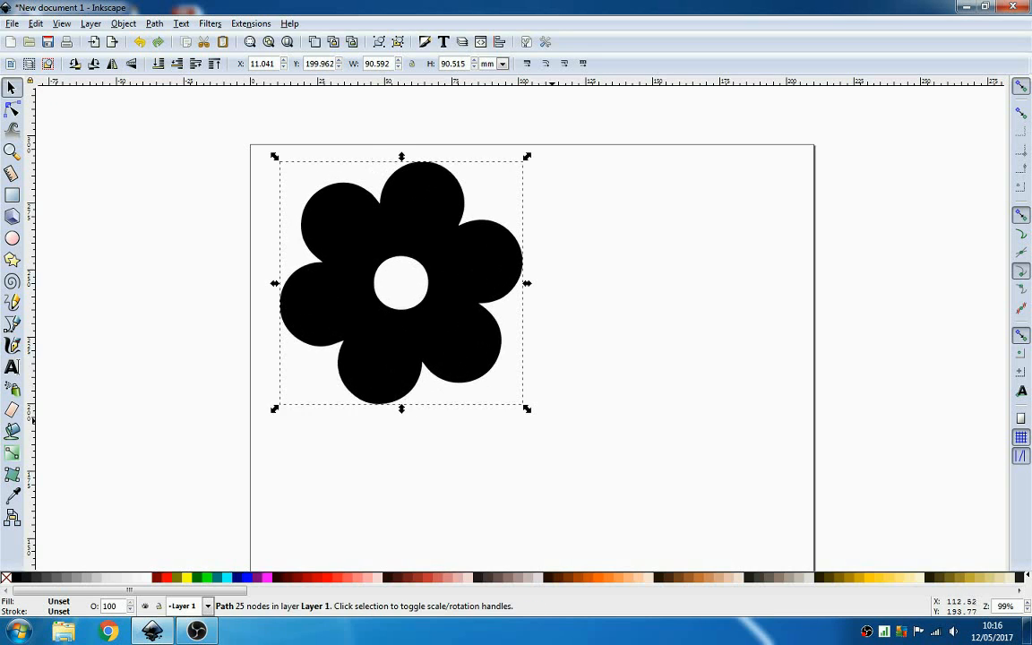
left_click(137, 42)
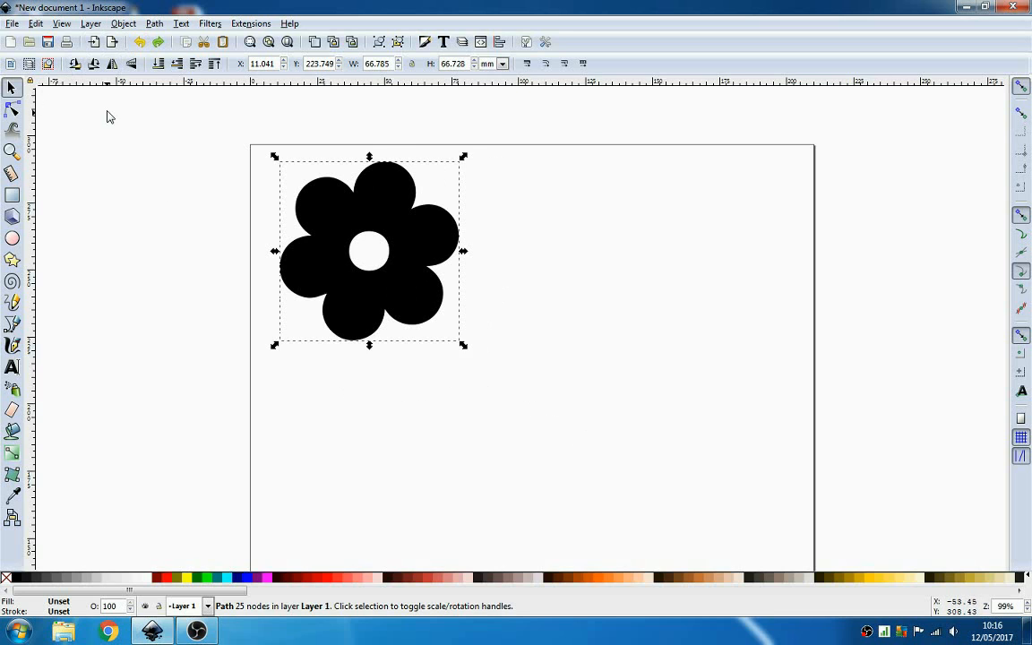
left_click(117, 128)
Try moving a node of the flower's centre hole out between its left petals, and undo the node edit
left_click(12, 109)
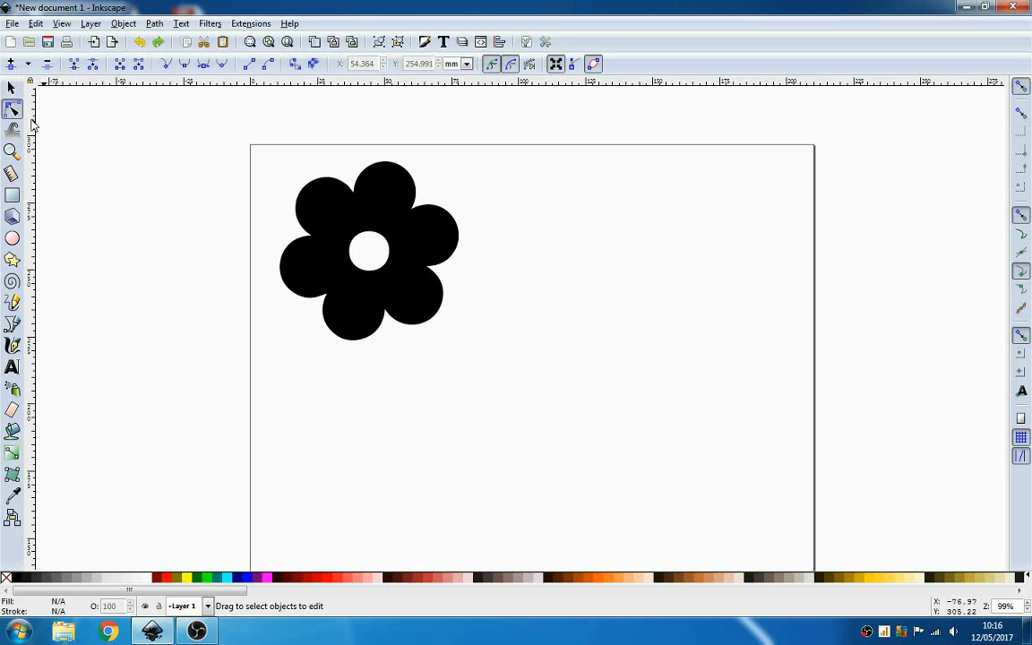
left_click(374, 214)
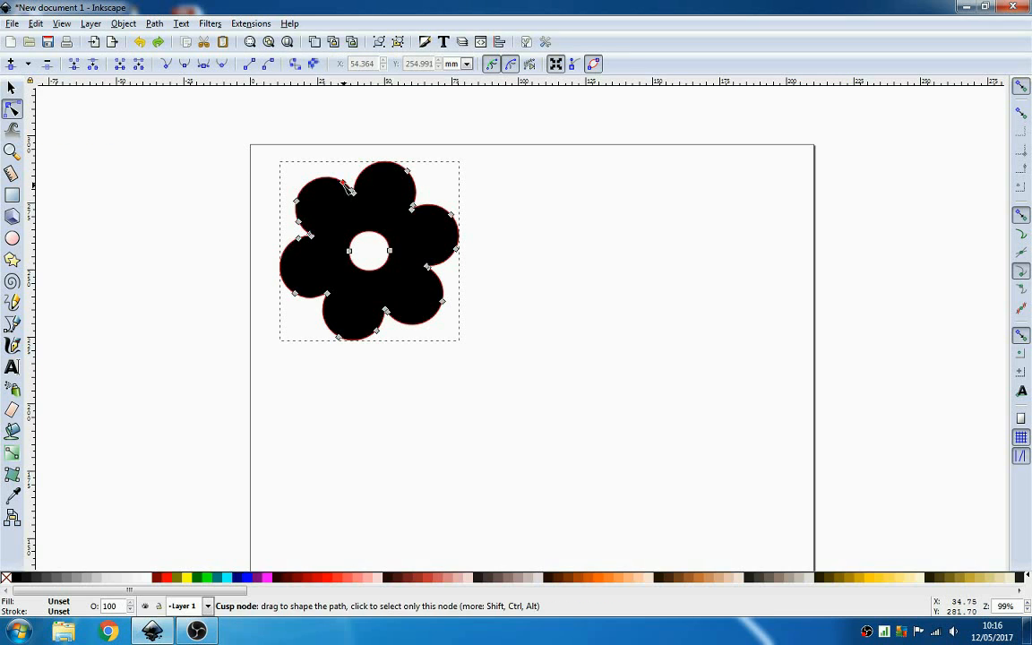
left_click_drag(390, 254, 281, 232)
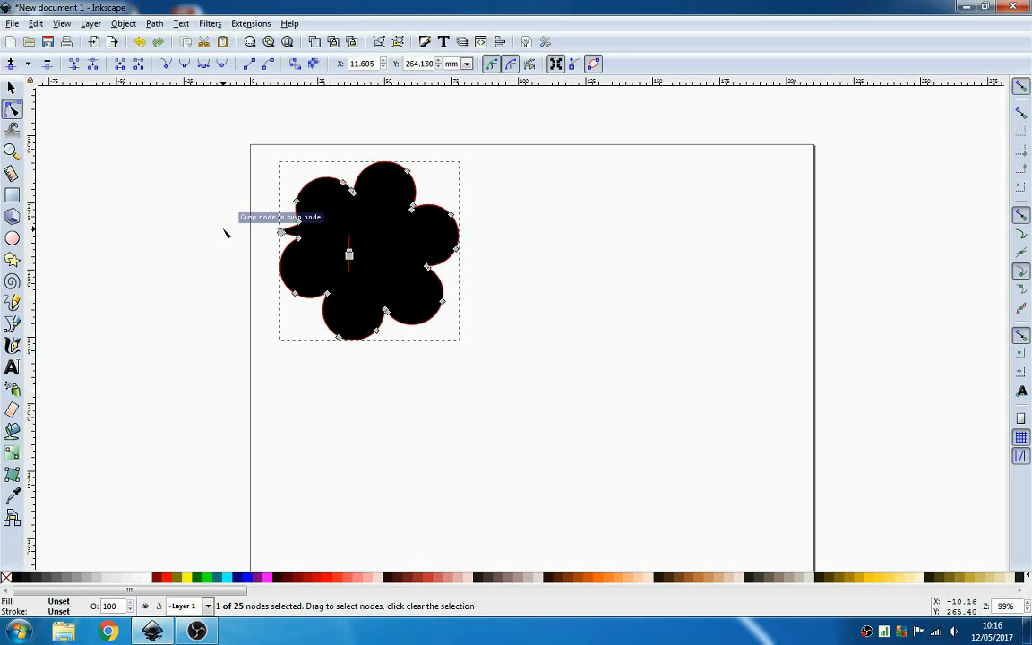
left_click(139, 42)
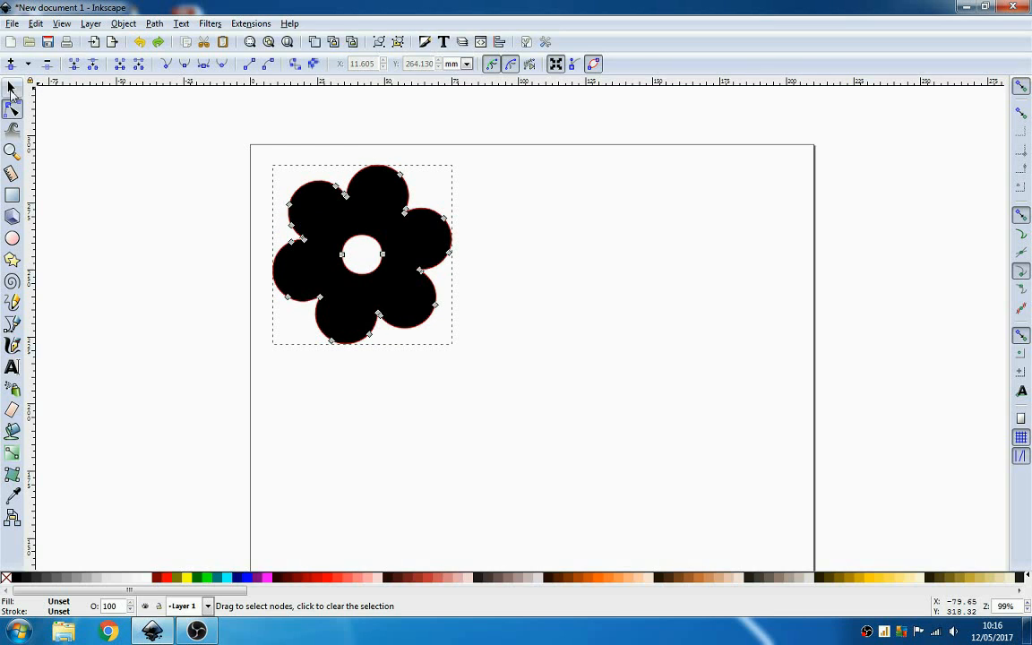
Draw a black rectangle about 74 by 42 mm to the right of the flower, with both corner radii at 0
left_click(11, 151)
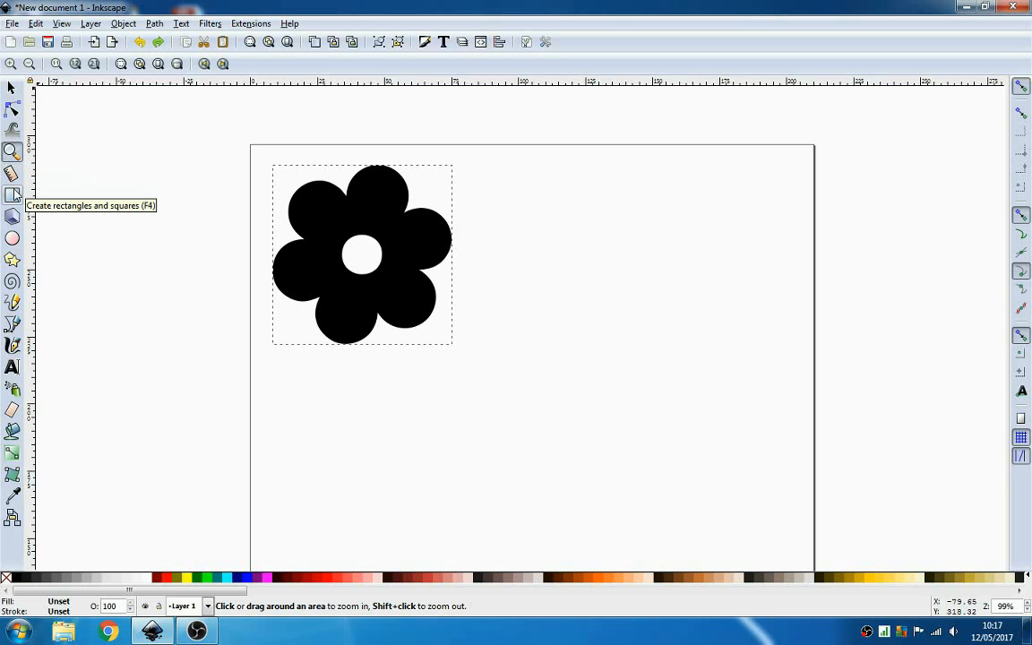
left_click(13, 195)
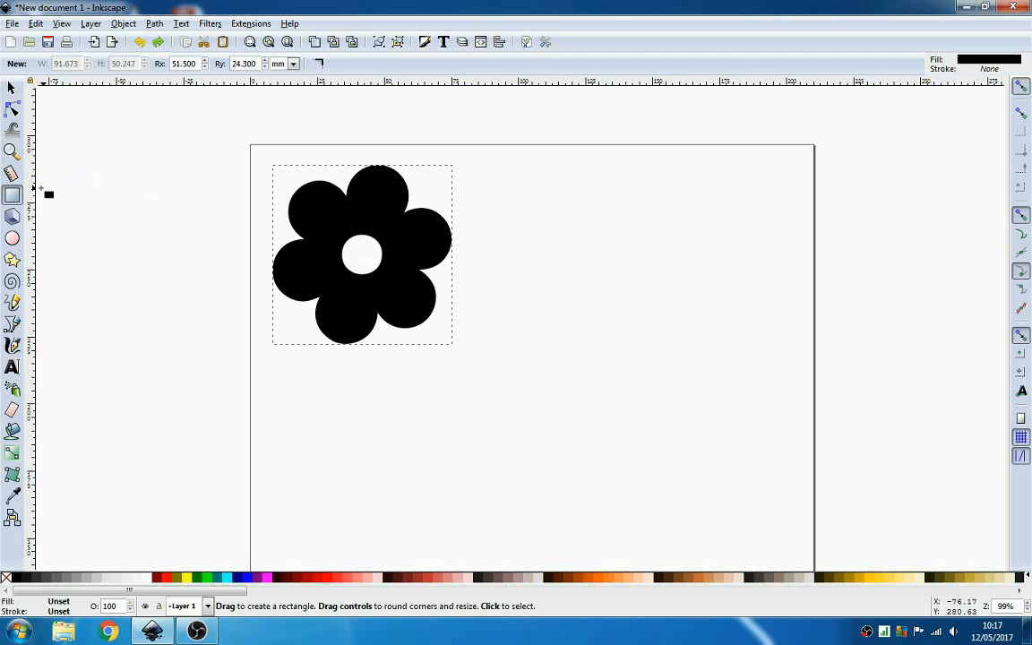
left_click_drag(492, 199, 690, 310)
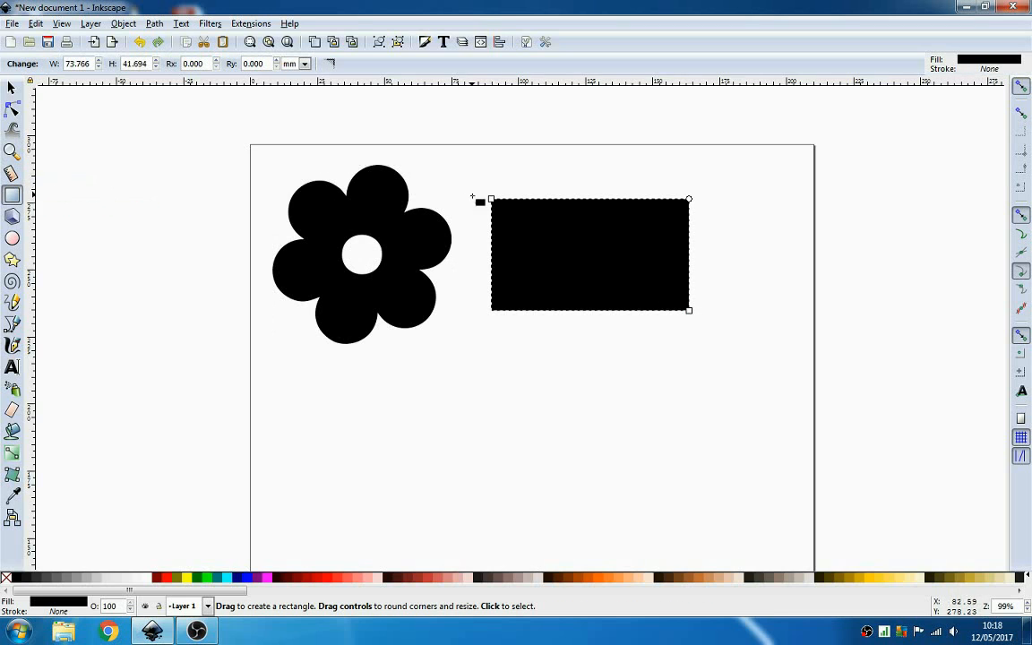
left_click(278, 61)
left_click_drag(278, 64, 279, 68)
left_click_drag(217, 62, 218, 69)
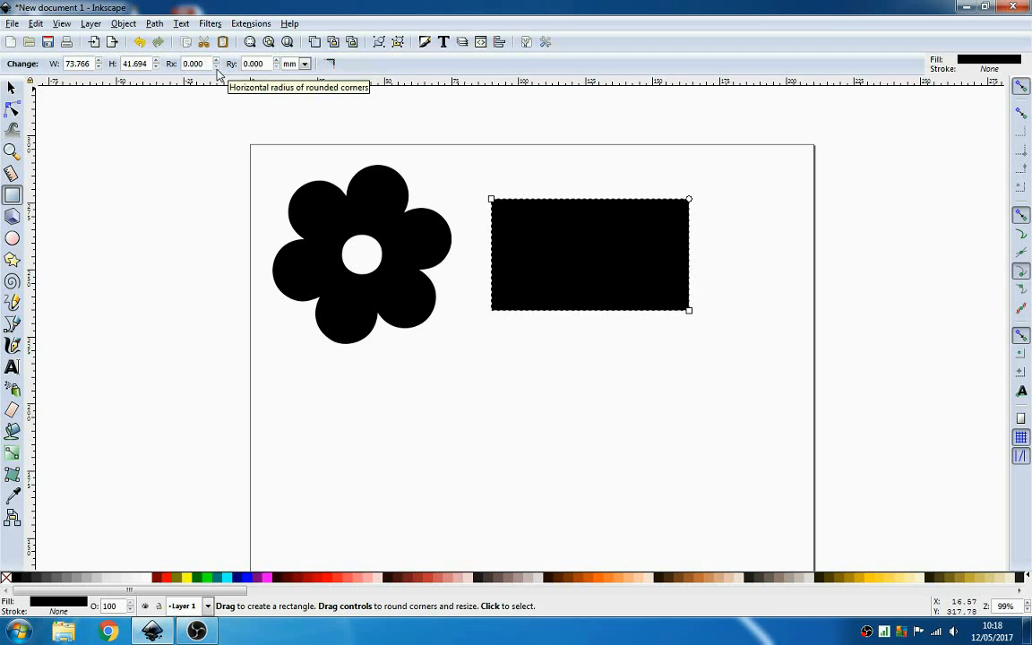
Draw a nearly circular black ellipse segment below the flower
left_click(12, 218)
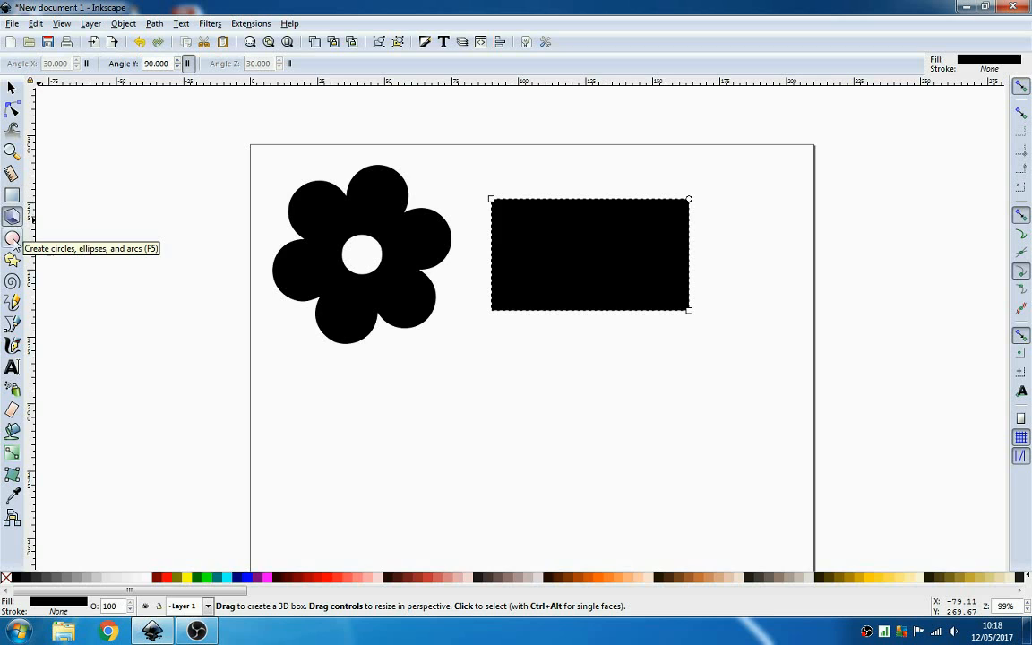
left_click(12, 238)
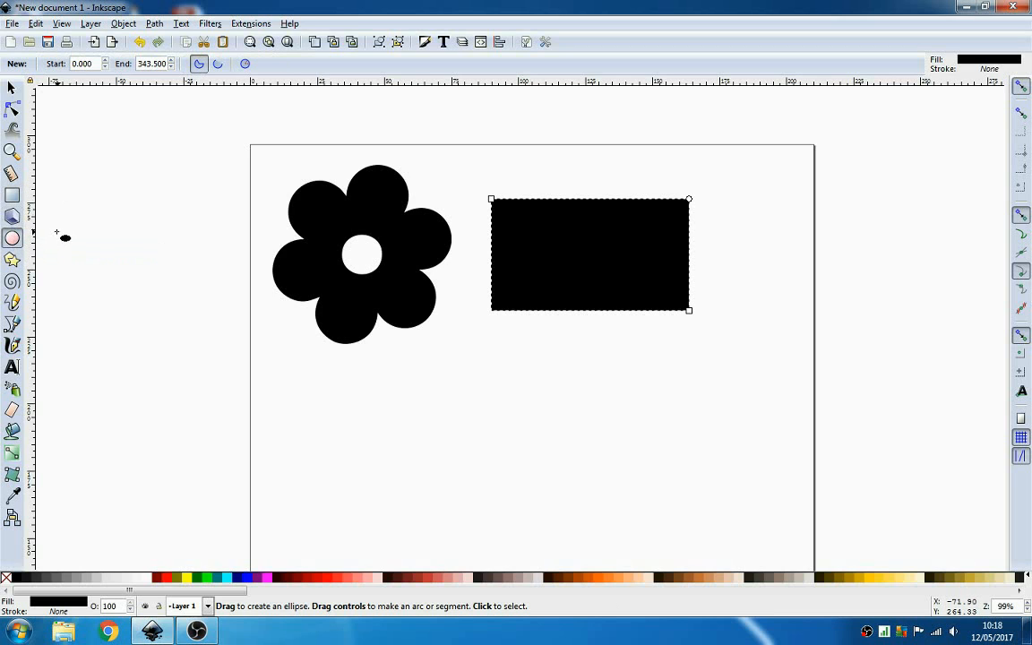
left_click_drag(313, 388, 452, 530)
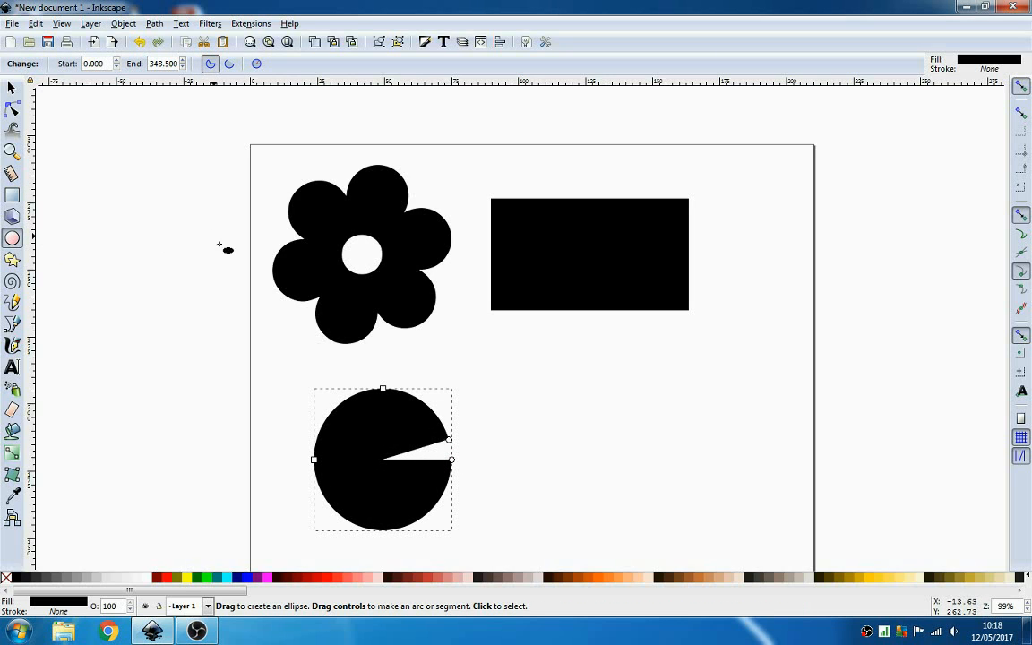
Adjust the ellipse segment's end angle to 357.5 and its start angle to 36.6
left_click(182, 62)
left_click(183, 62)
left_click(182, 62)
left_click(182, 62)
left_click(183, 61)
left_click(183, 62)
left_click(182, 62)
left_click(116, 60)
left_click(116, 60)
left_click(116, 60)
left_click(117, 60)
left_click(116, 60)
left_click(116, 60)
left_click(116, 60)
left_click(116, 60)
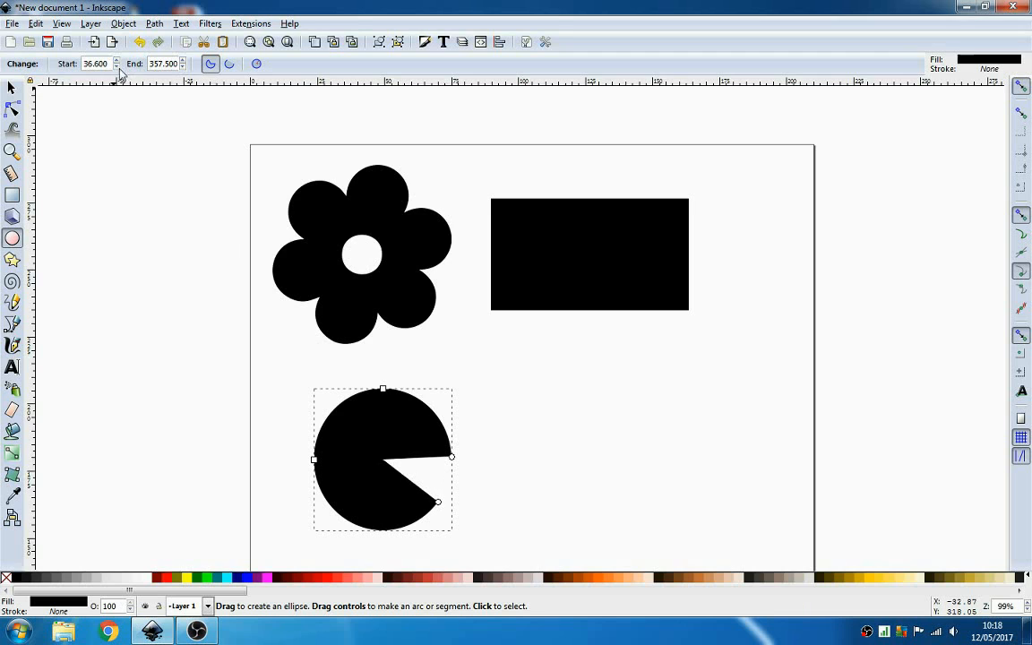
Draw a five-pointed star about 92 by 89 mm and place it directly below the rectangle
left_click(12, 259)
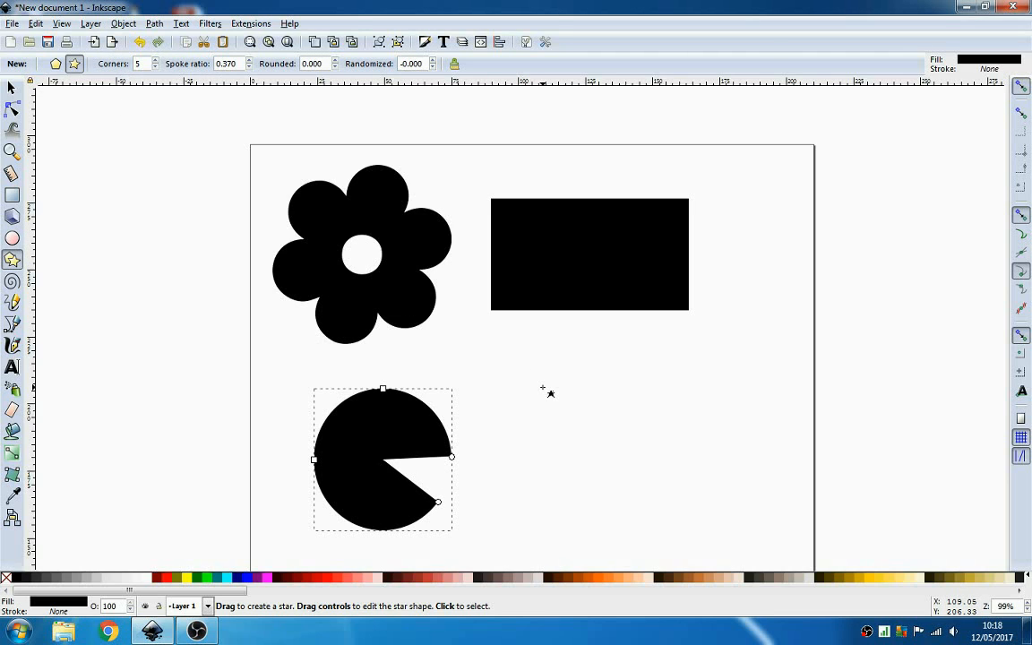
left_click_drag(520, 352, 602, 452)
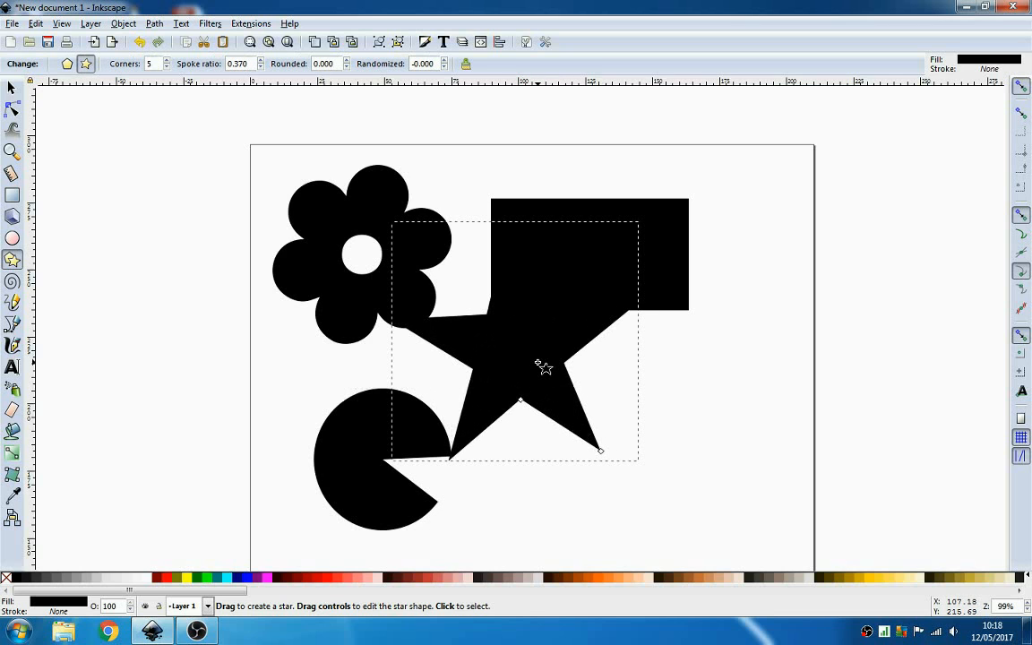
key("space")
left_click_drag(538, 364, 613, 464)
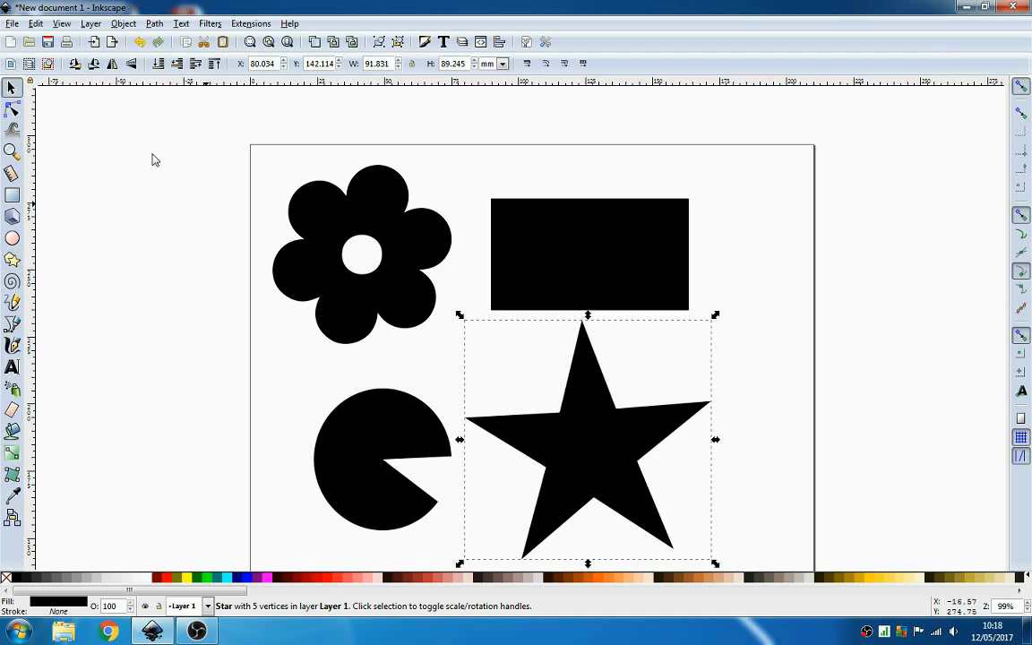
Set the star's number of corners to 7
key("asterisk")
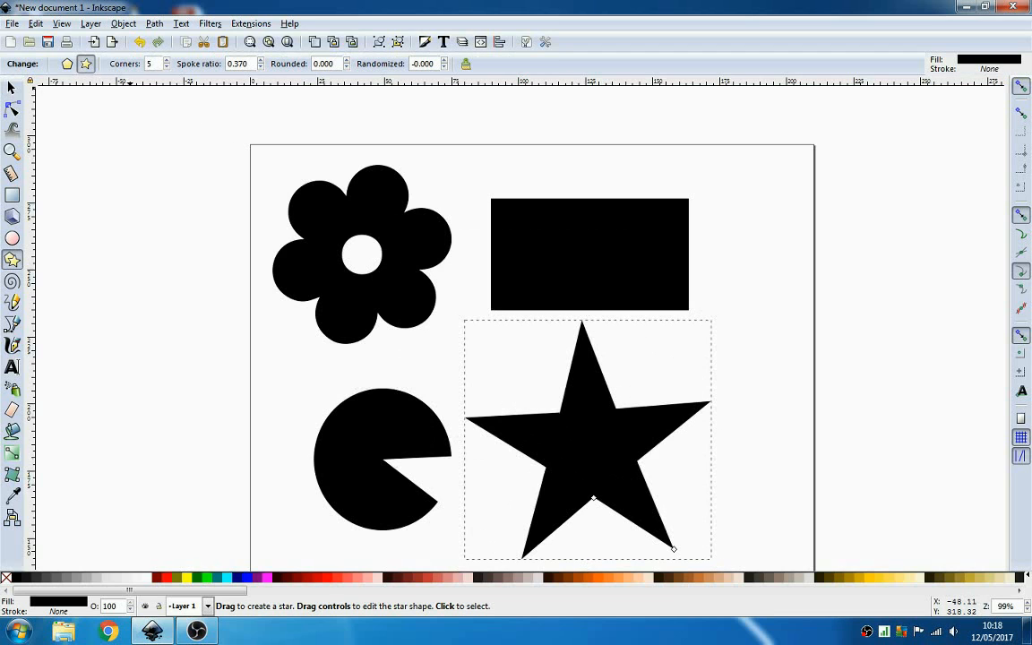
left_click(167, 61)
left_click(168, 61)
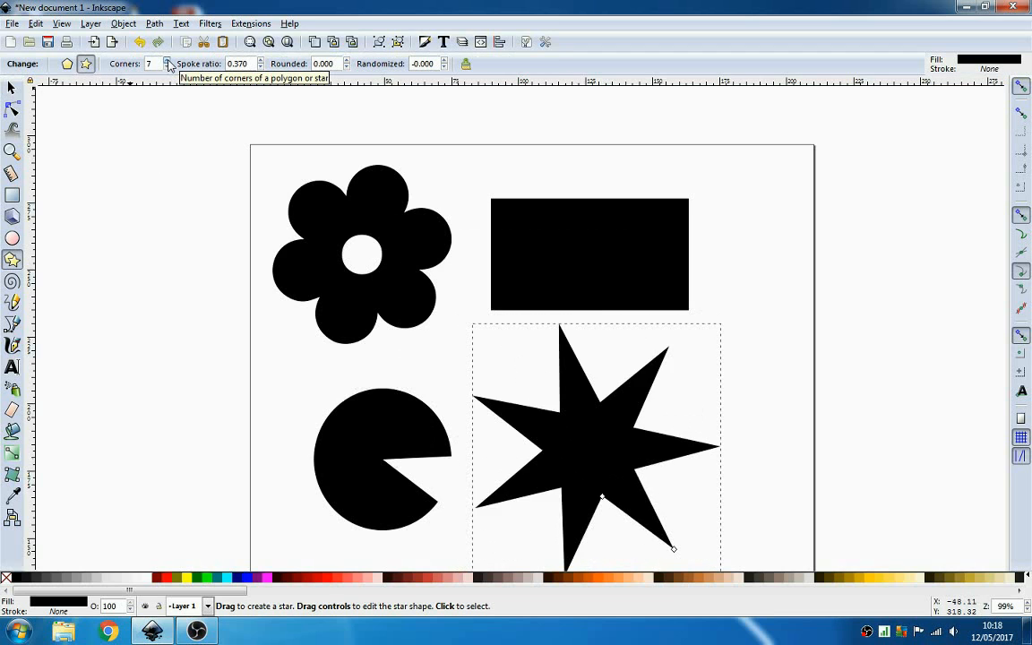
Set the star's spoke ratio to 0.290 and its rounding to 0.160
left_click(261, 60)
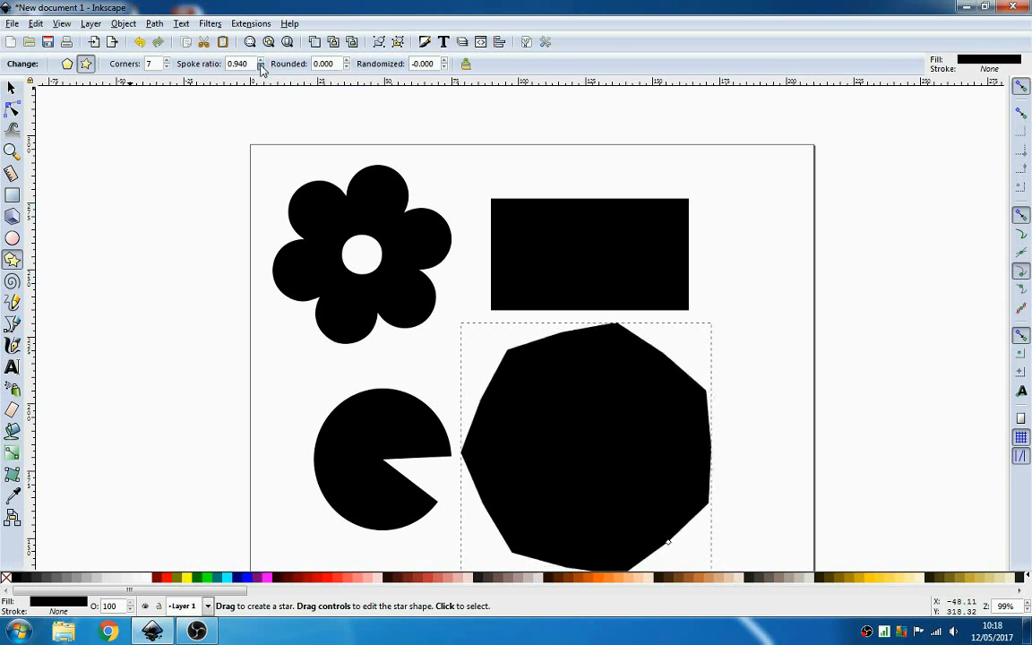
right_click(261, 68)
left_click(261, 61)
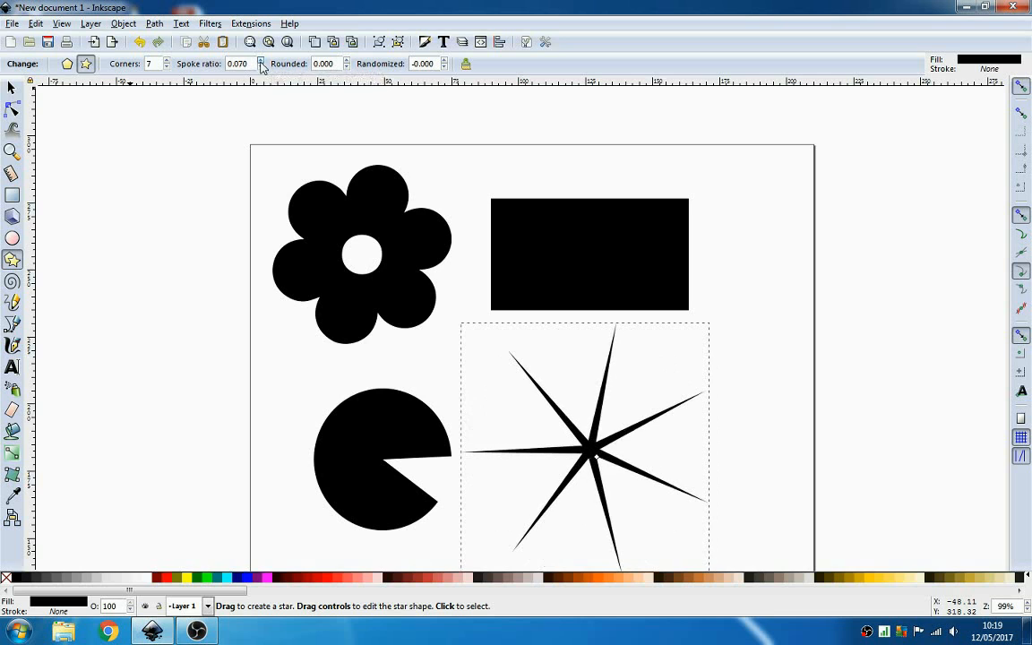
left_click(348, 61)
left_click(348, 61)
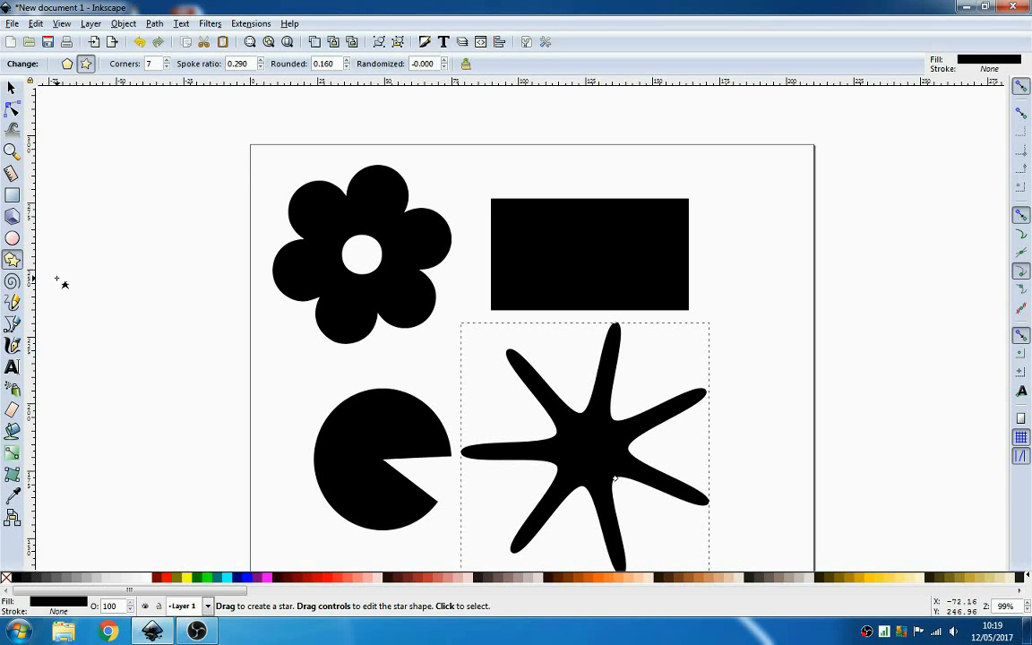
Draw a three-turn spiral outside the page, to the left of the flower
left_click(11, 283)
left_click_drag(90, 185, 141, 236)
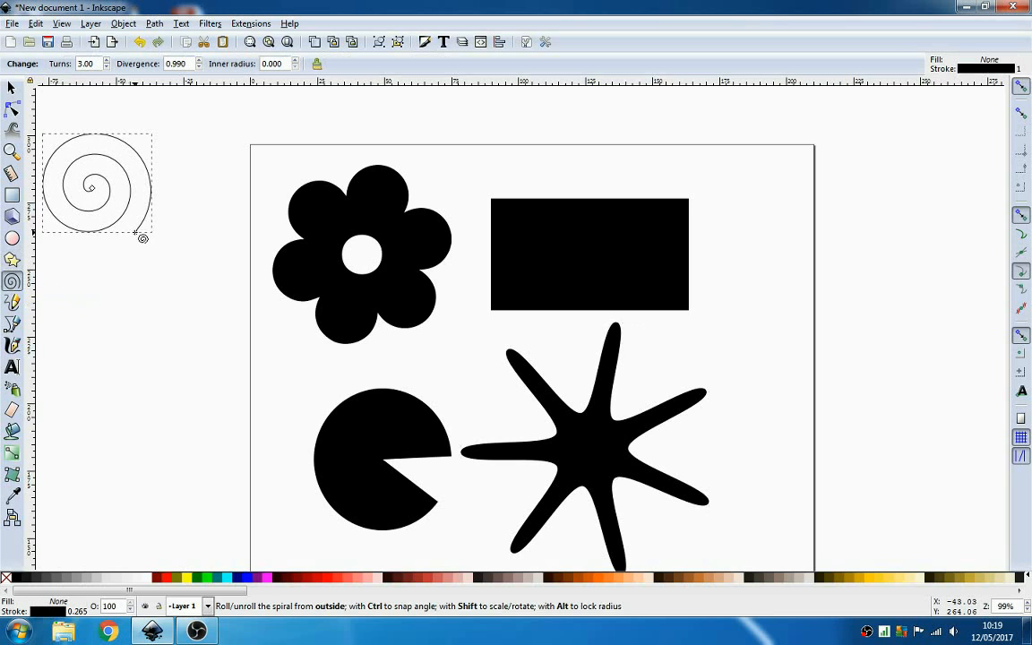
Draw two horizontal freehand lines below the spiral with smoothing 50, the upper shaped Triangle in and the lower Triangle out
left_click(14, 305)
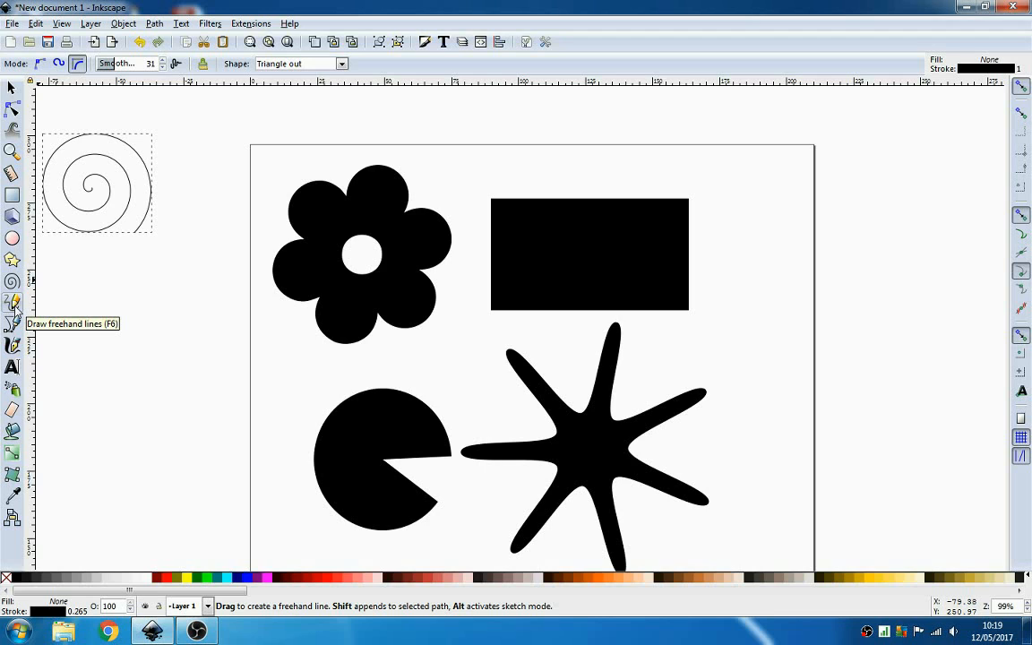
left_click(89, 297)
left_click_drag(89, 294, 200, 296)
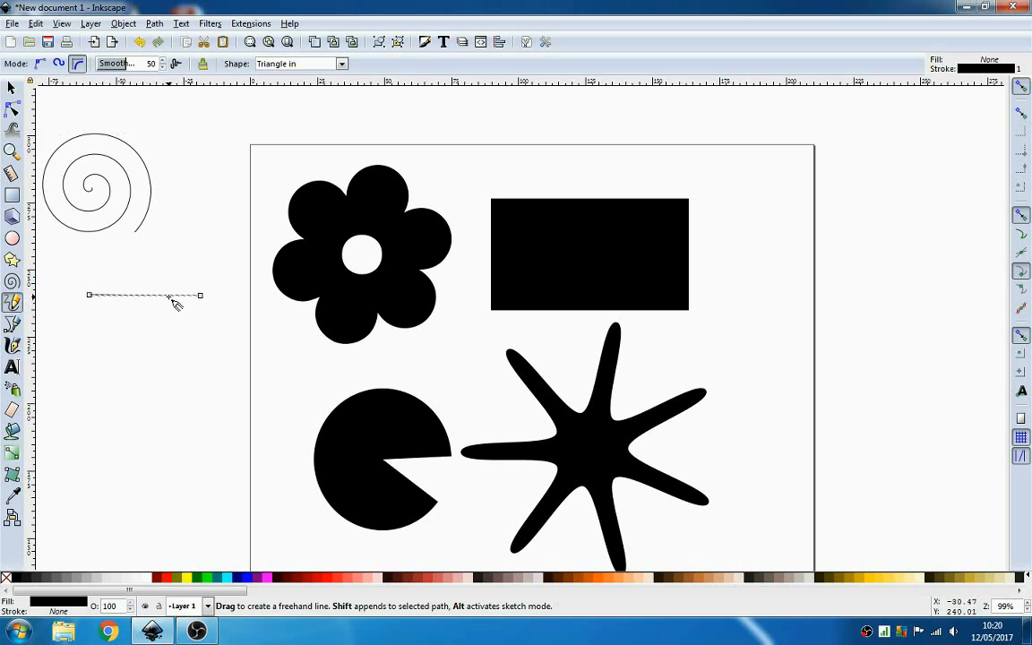
left_click(342, 64)
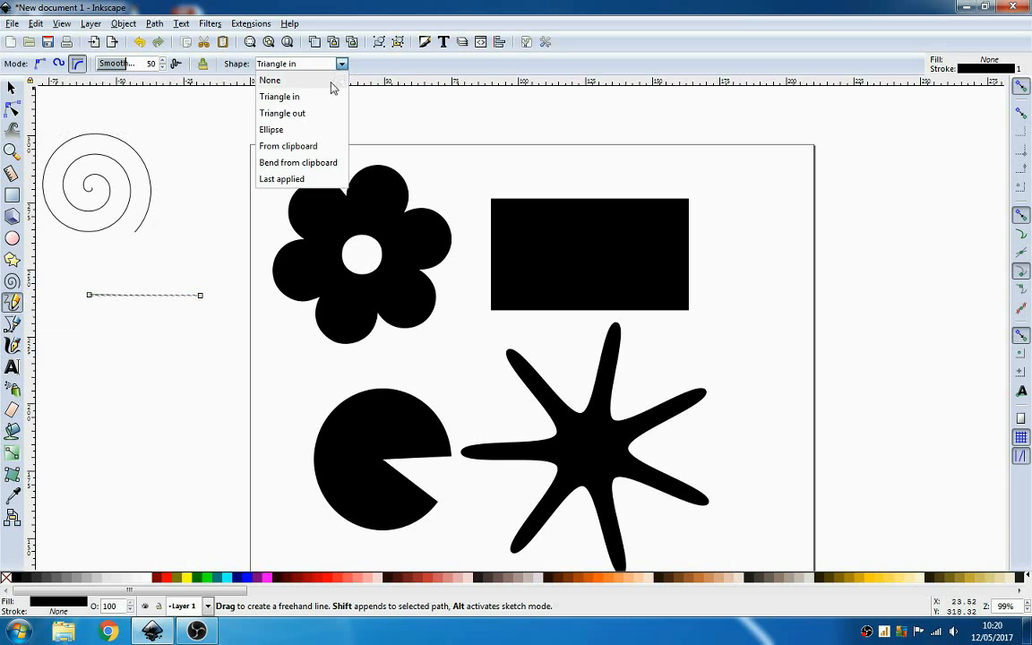
left_click(318, 111)
left_click_drag(89, 331, 201, 331)
Draw a thick horizontal calligraphic stroke below the freehand lines using the Marker preset at width 50
left_click(12, 347)
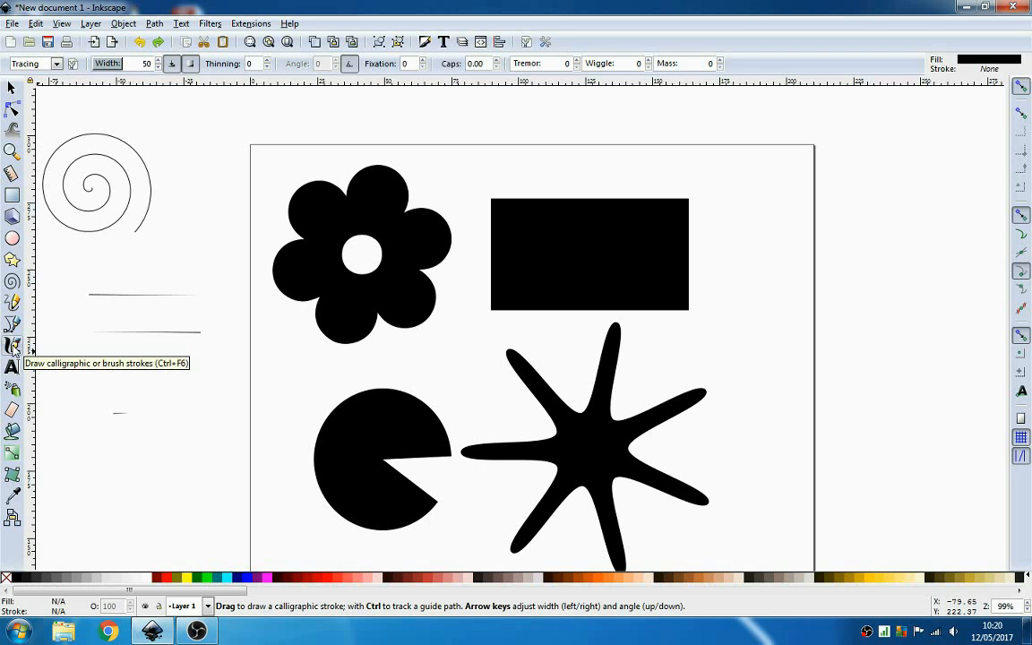
left_click(51, 62)
left_click(47, 111)
left_click_drag(101, 365, 203, 369)
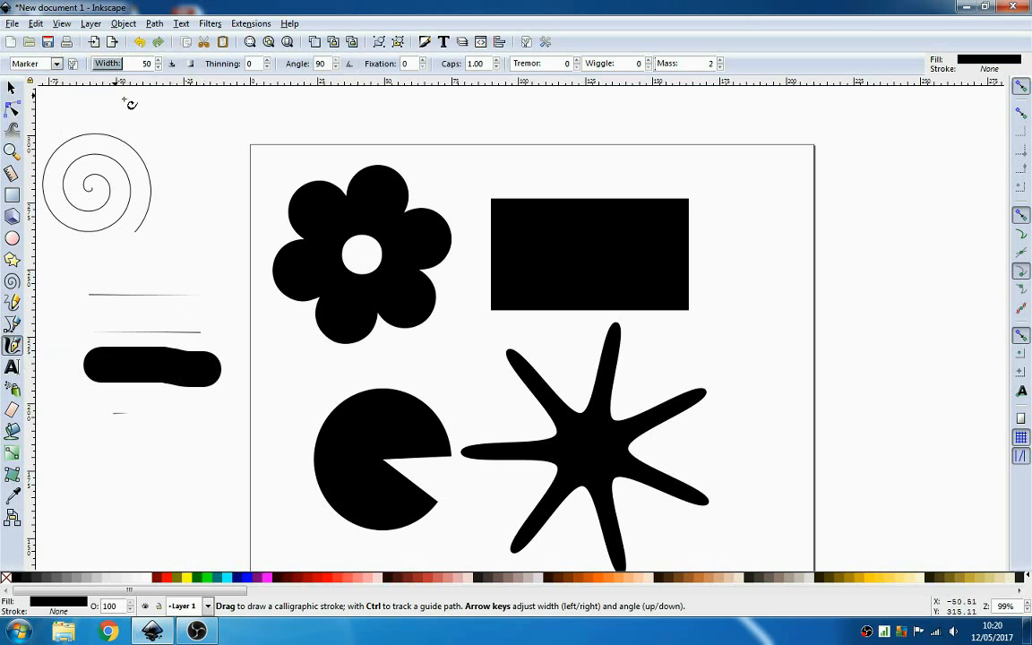
Set the calligraphic pen's mass to 27 and draw another thick horizontal stroke below the first one
left_click(56, 63)
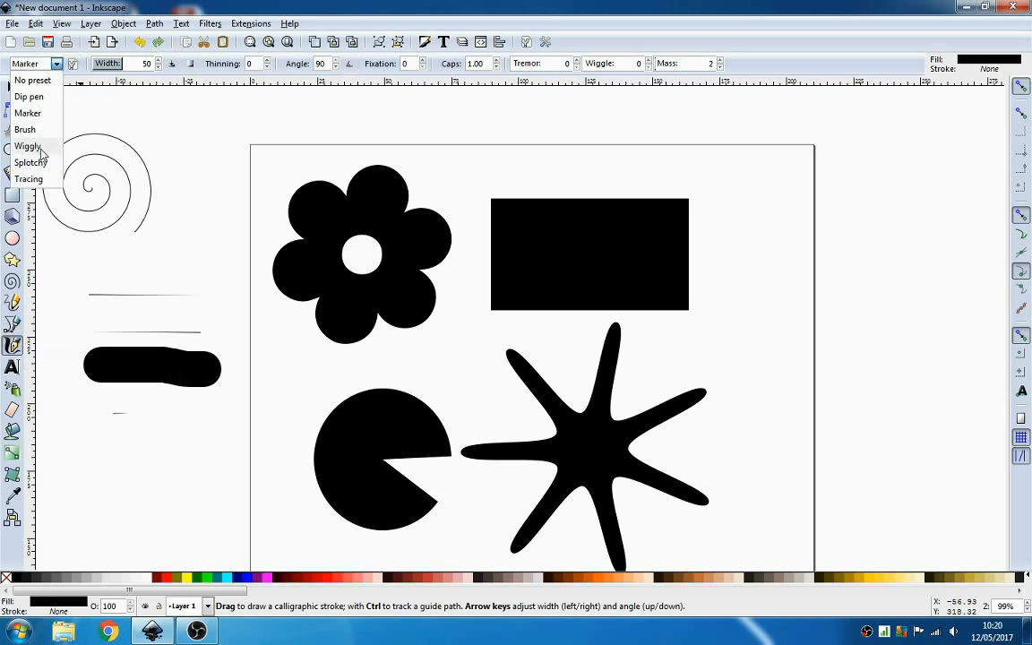
left_click(58, 66)
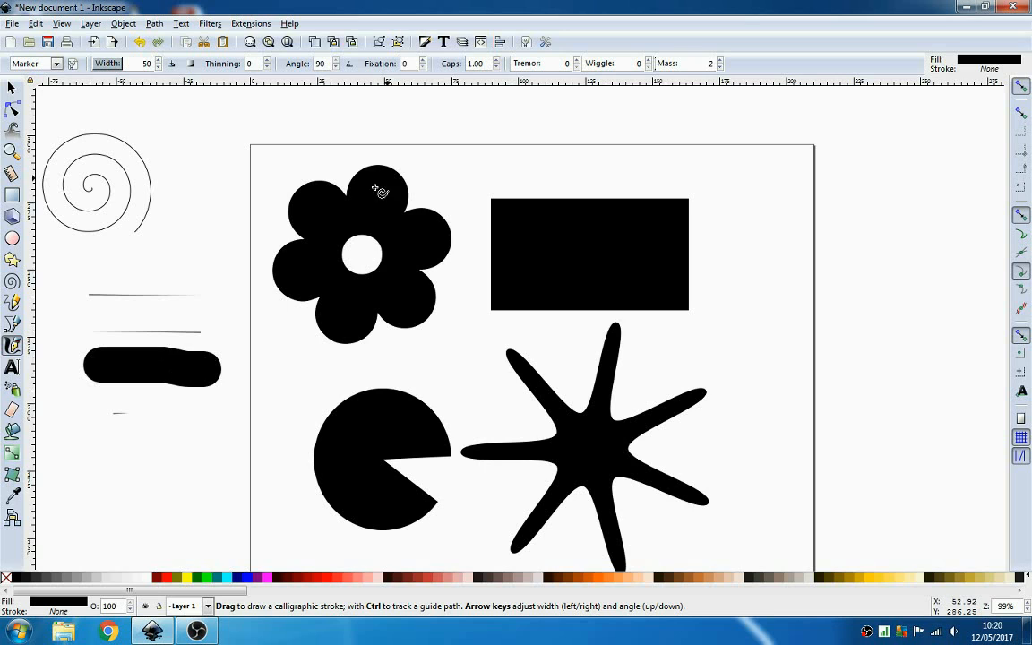
left_click(721, 63)
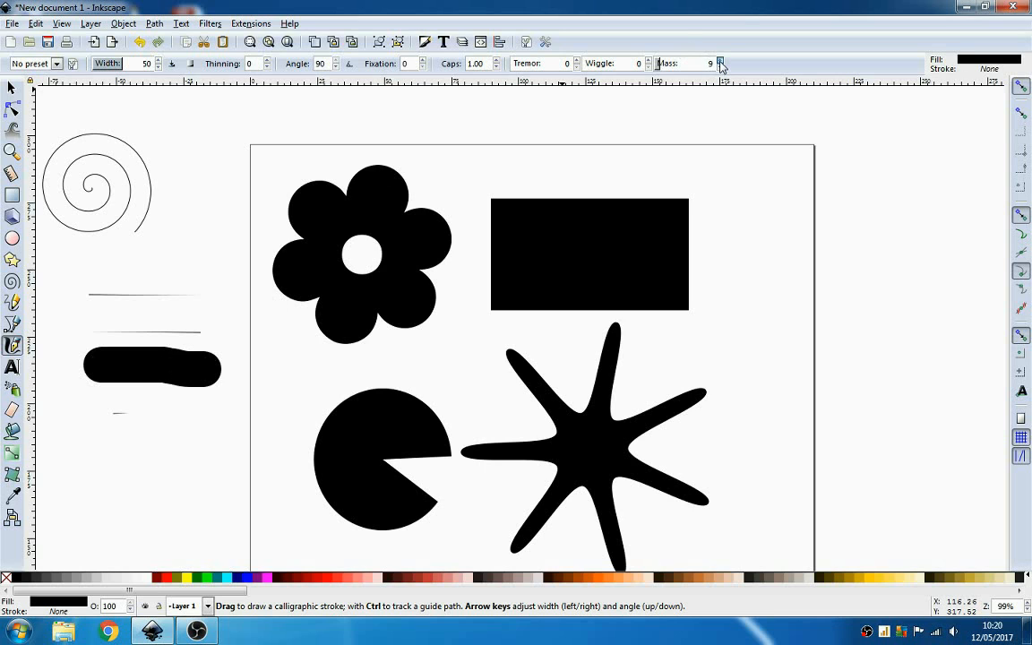
left_click_drag(79, 451, 218, 454)
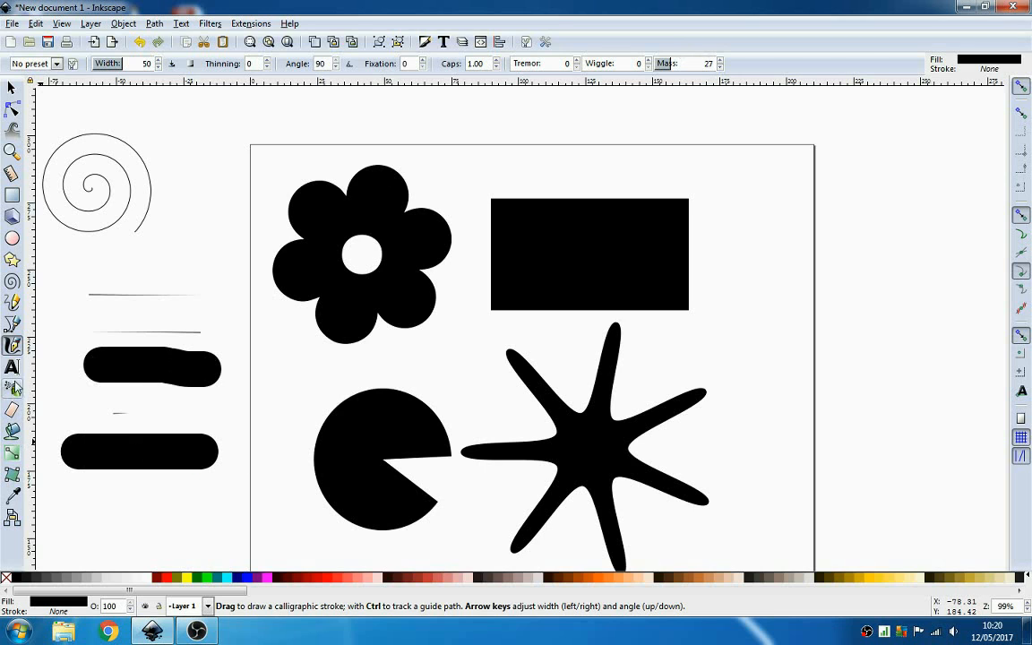
Clear all the sample shapes and strokes from the canvas
left_click(14, 367)
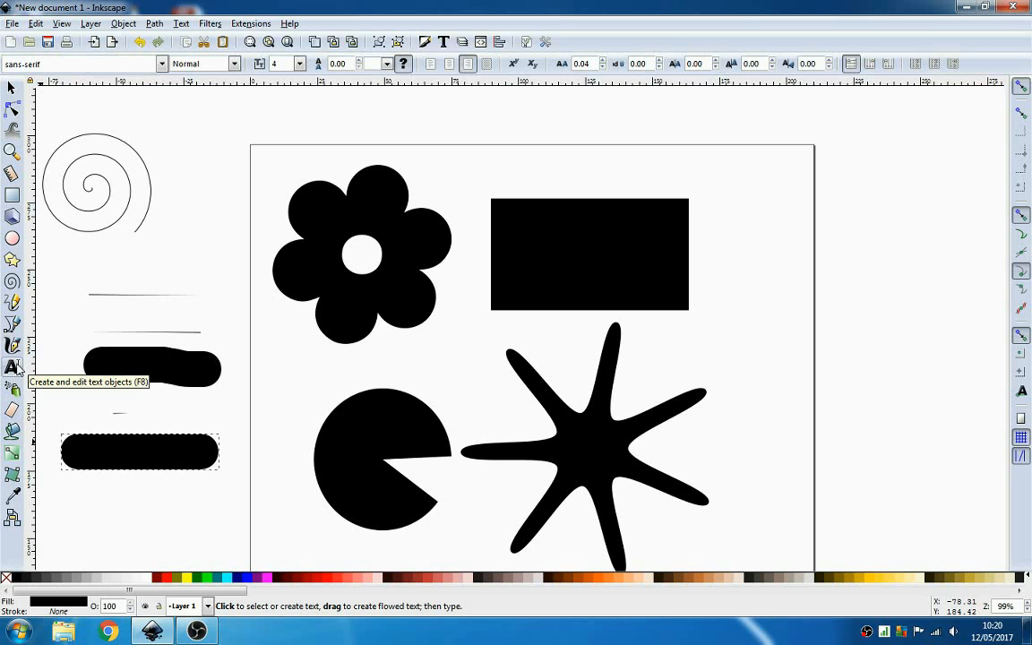
left_click(12, 87)
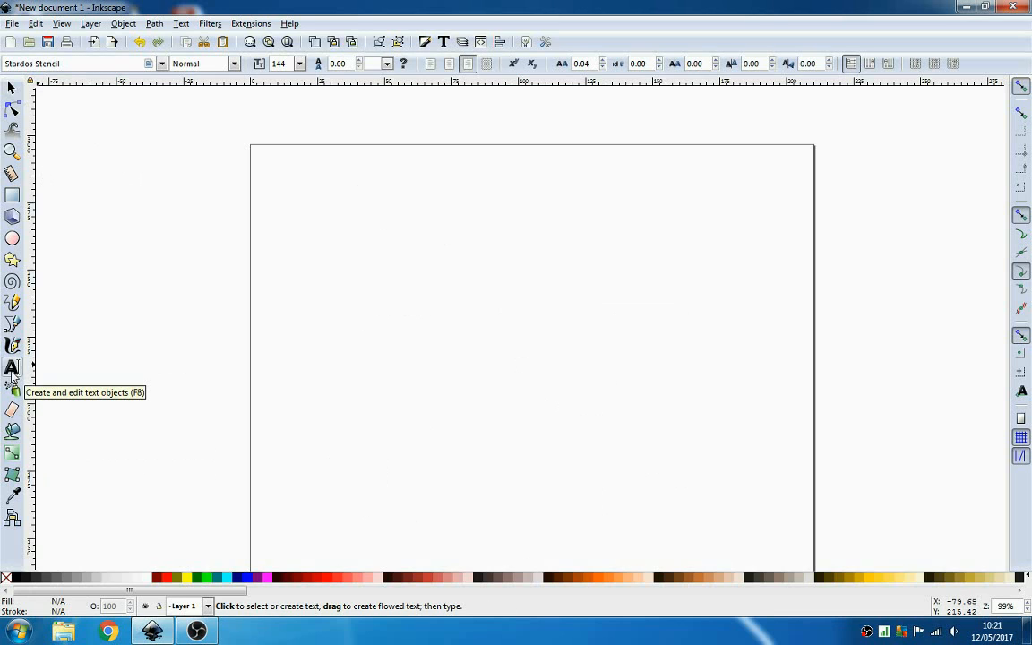
left_click(14, 390)
left_click(17, 413)
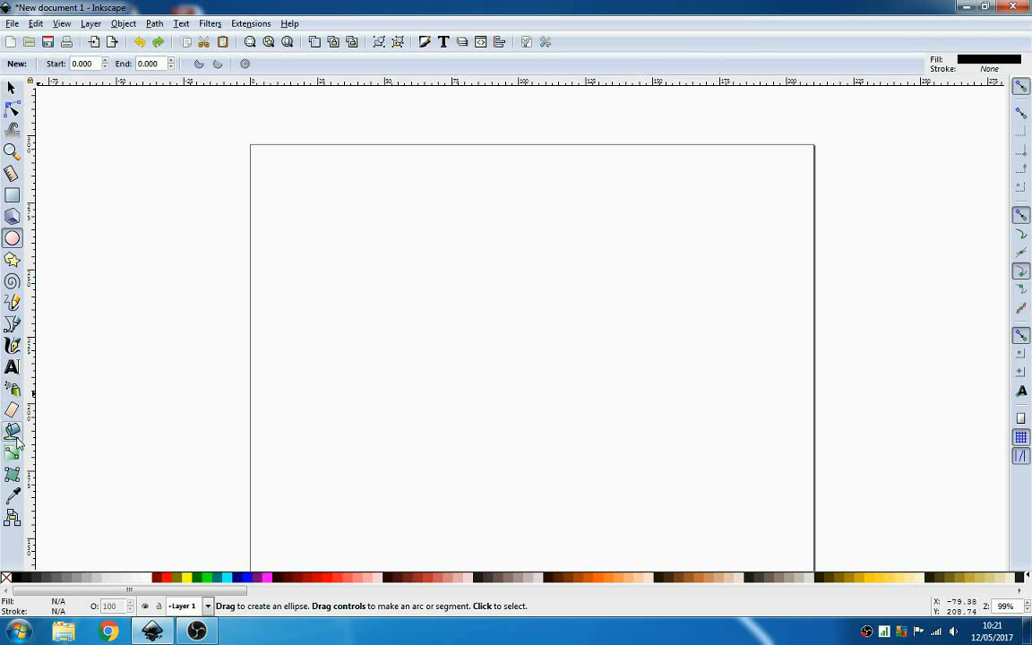
left_click(13, 432)
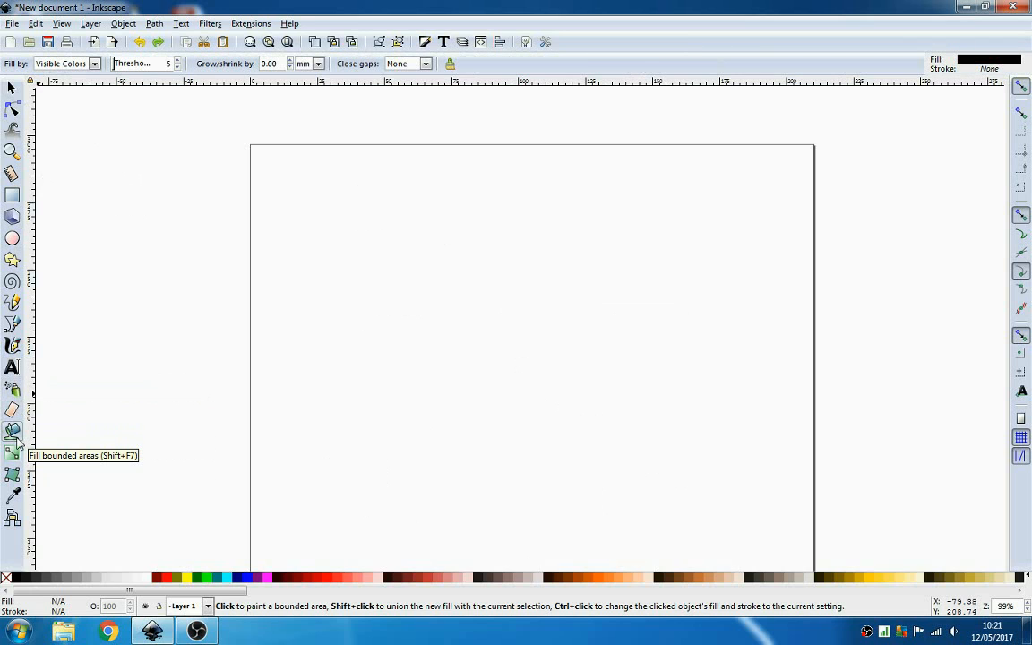
Draw a rectangle about 90 by 50 mm in the upper-left area of the page and fill it red
left_click(13, 194)
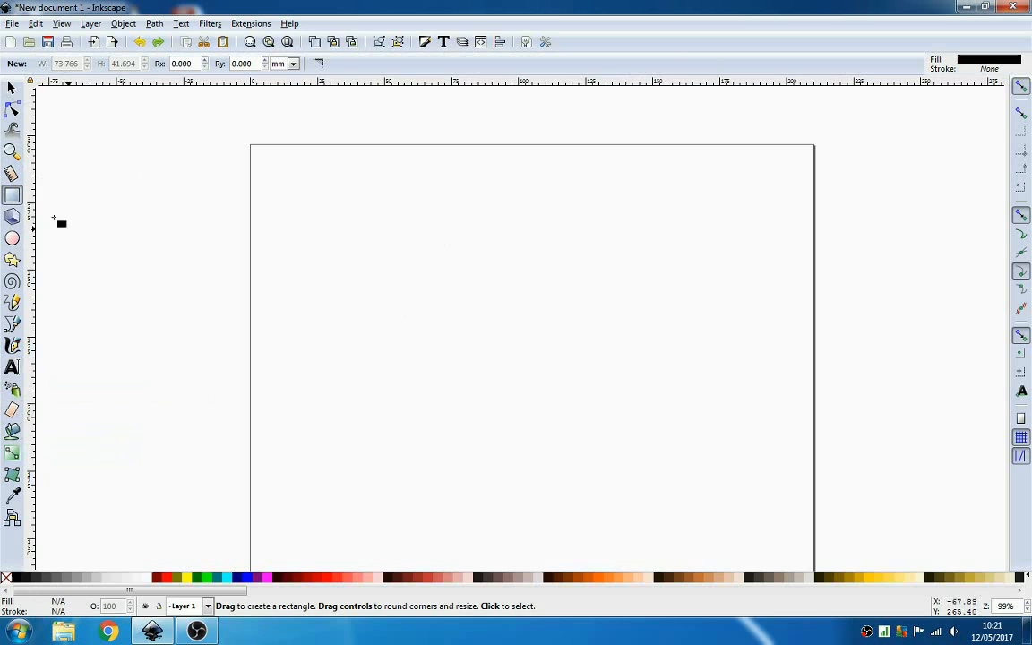
left_click_drag(272, 208, 518, 347)
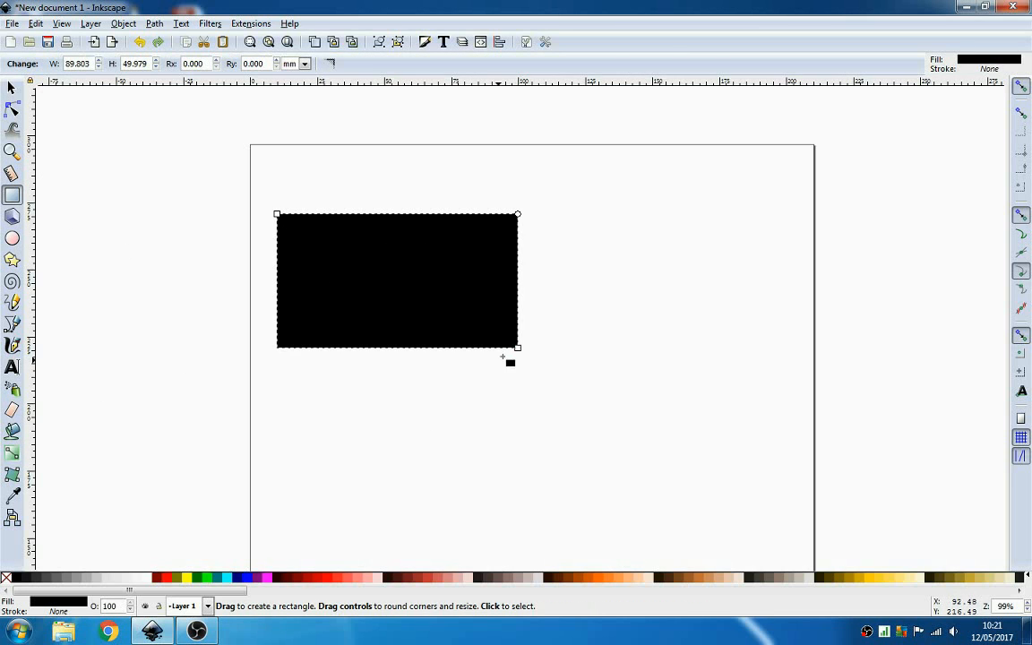
left_click(12, 432)
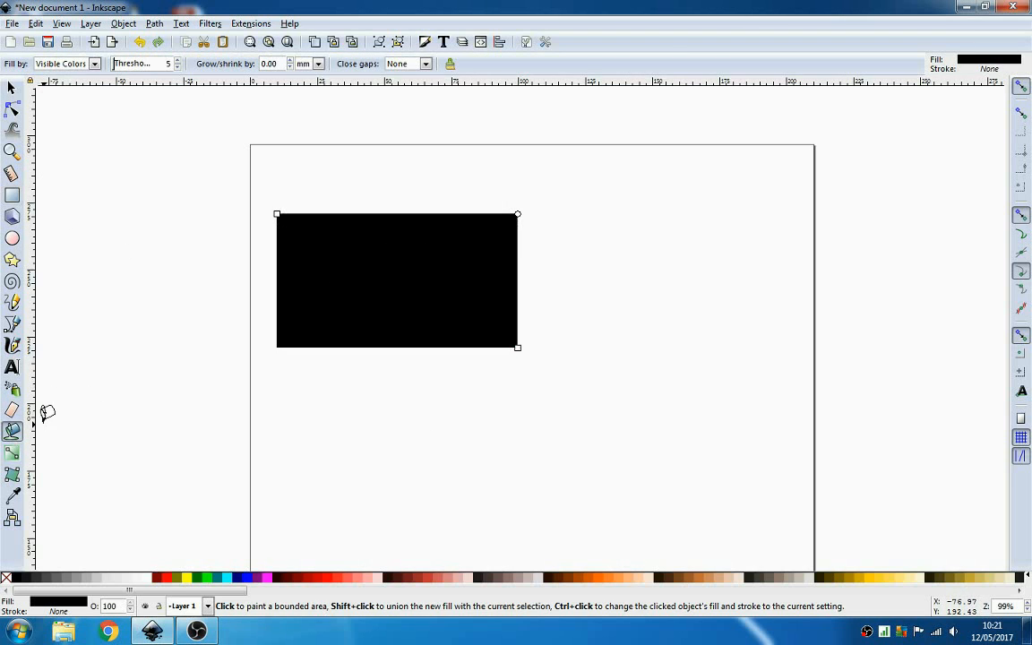
left_click(169, 578)
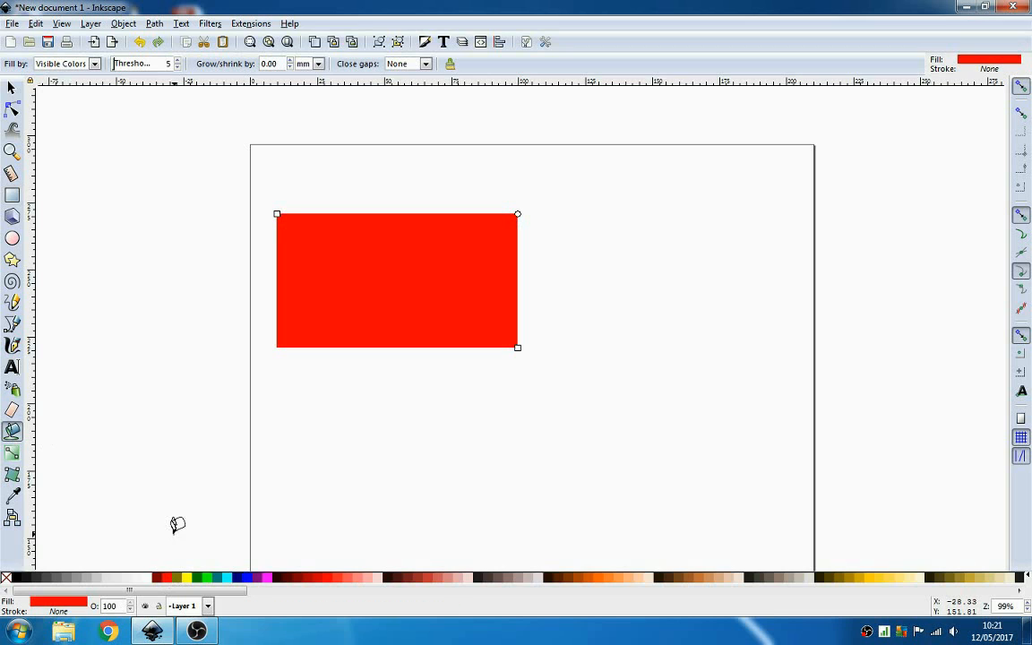
Change the rectangle's fill to cyan and give it a black stroke
key("s")
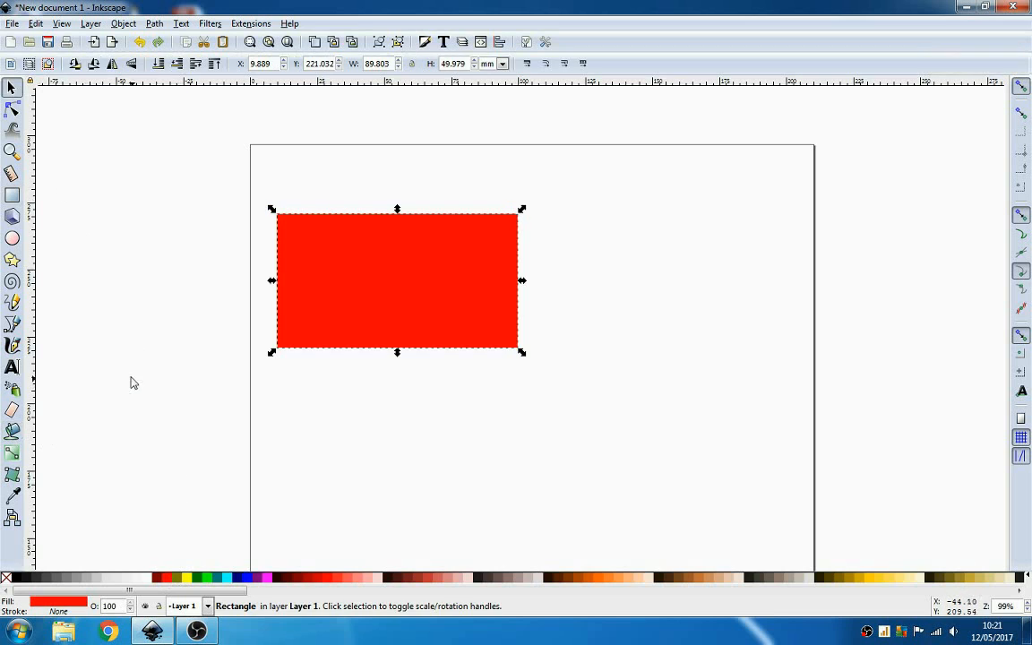
left_click(227, 578)
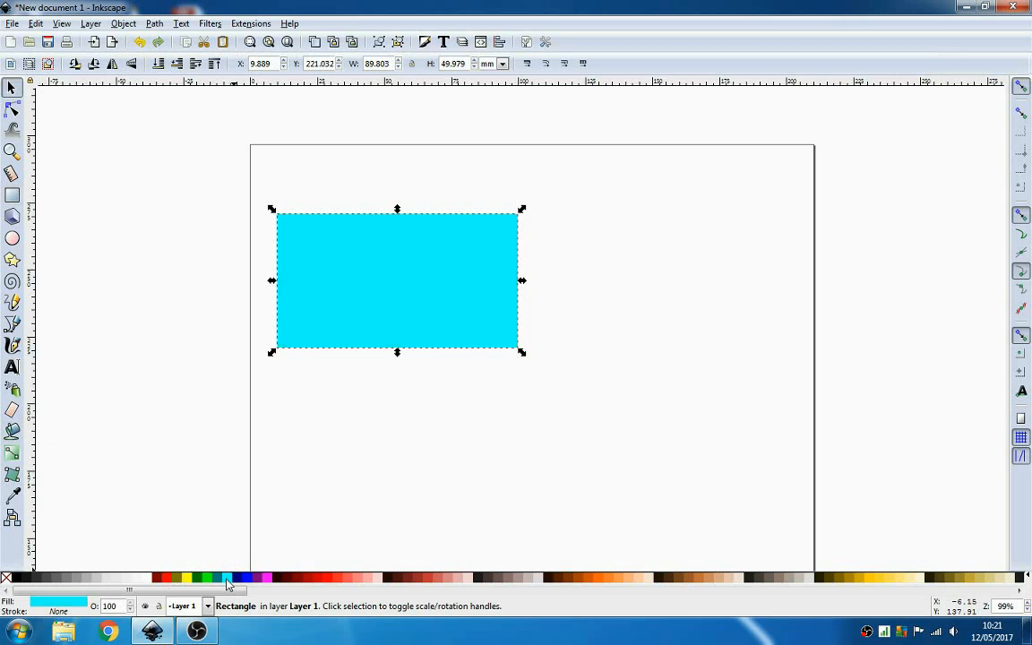
right_click(19, 579)
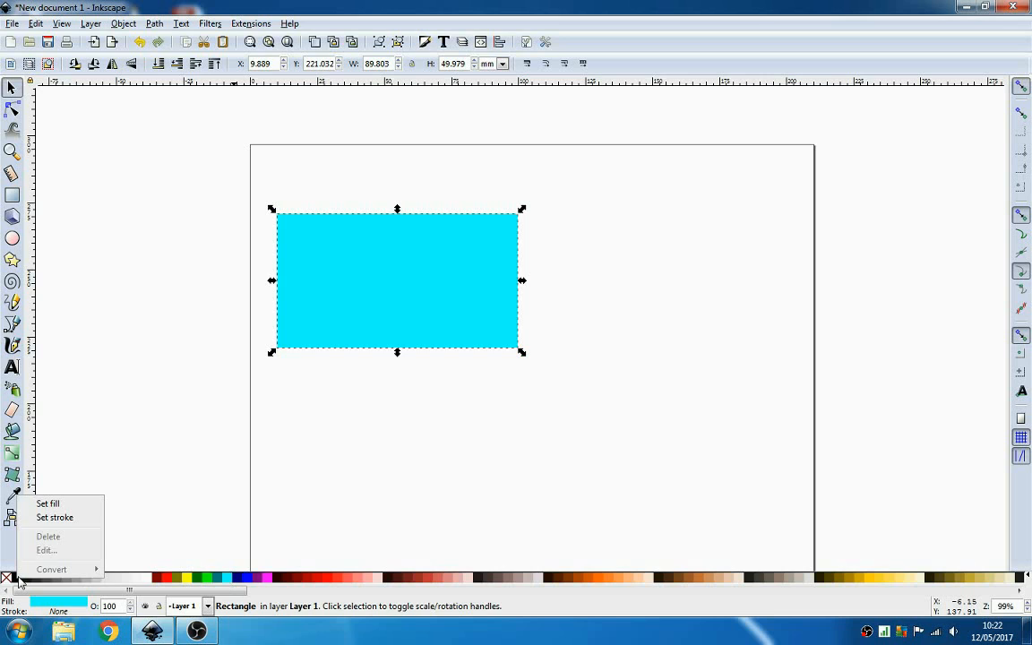
left_click(88, 518)
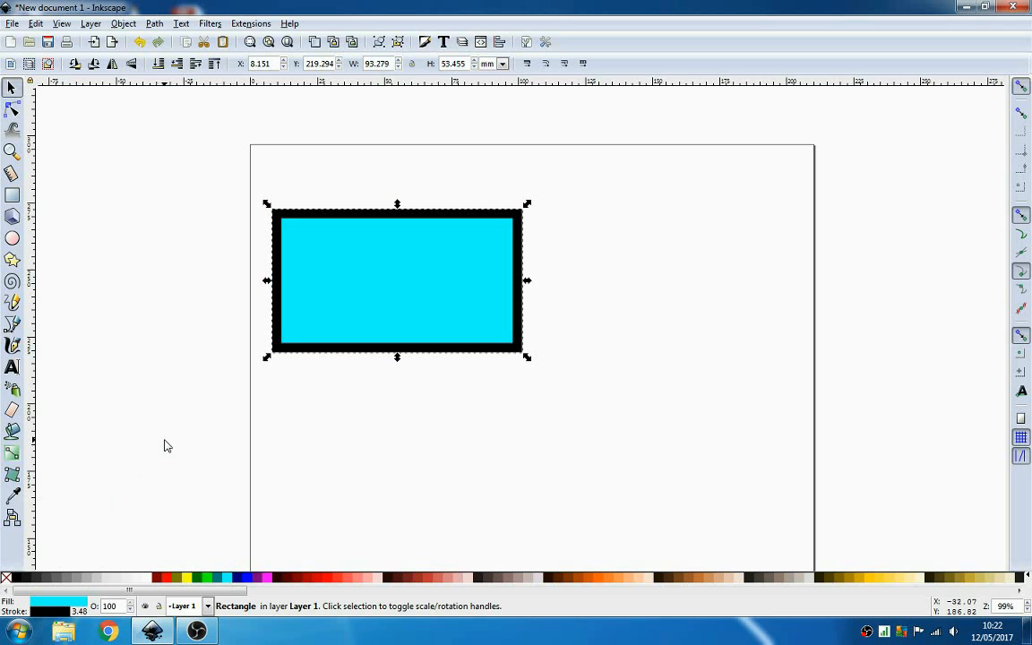
Thin the rectangle's stroke to about 2.18 mm through its Fill and Stroke settings
right_click(314, 339)
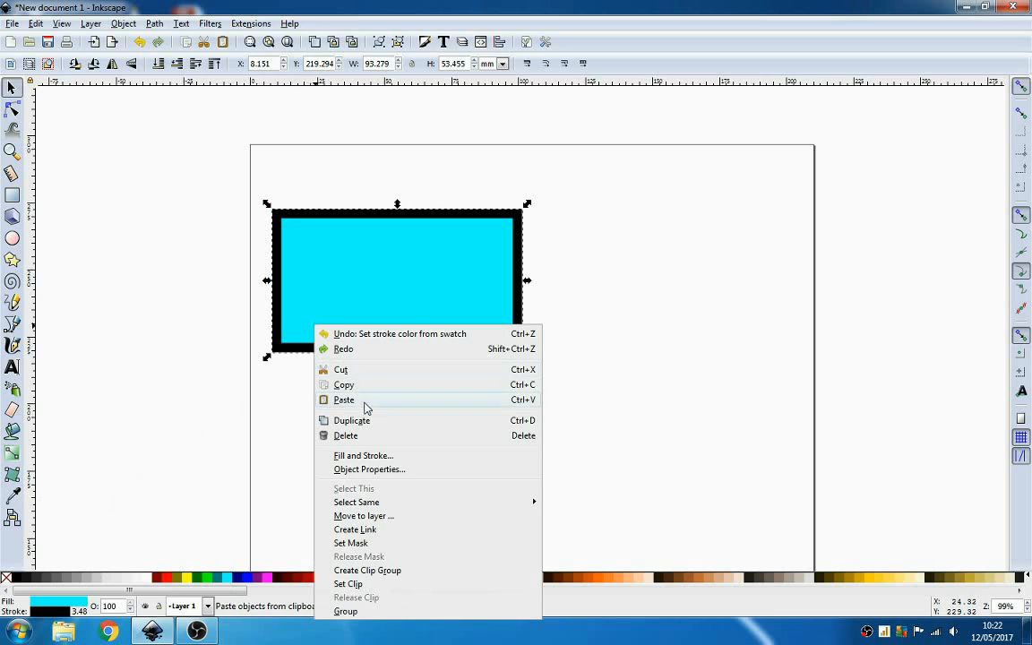
left_click(374, 457)
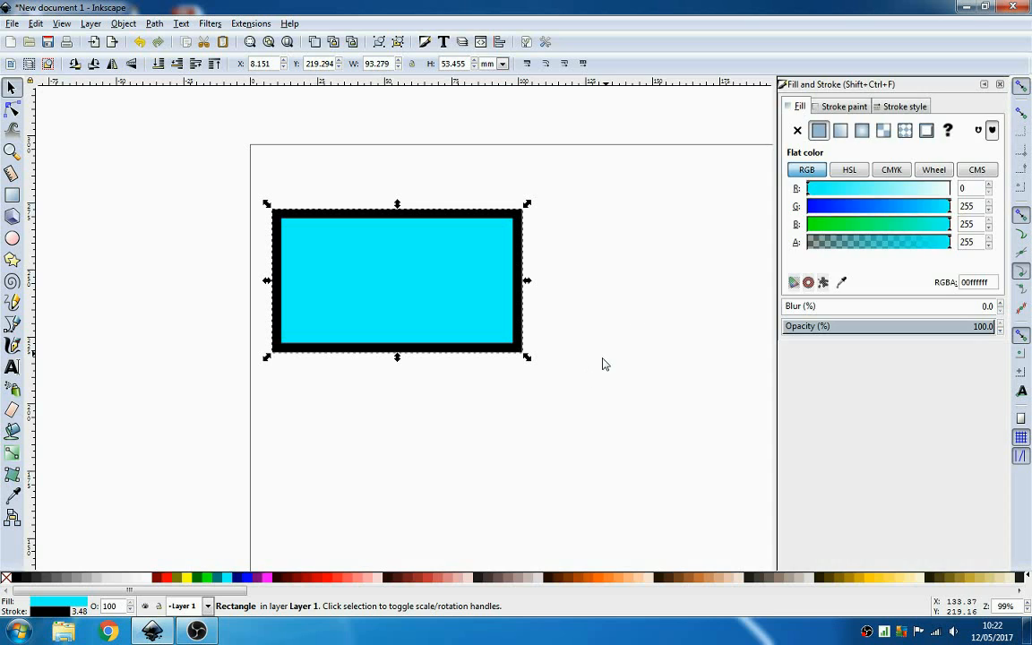
left_click(908, 109)
left_click(893, 132)
left_click(893, 132)
left_click(894, 124)
left_click(843, 106)
left_click(801, 107)
left_click(842, 106)
left_click(901, 107)
left_click(852, 108)
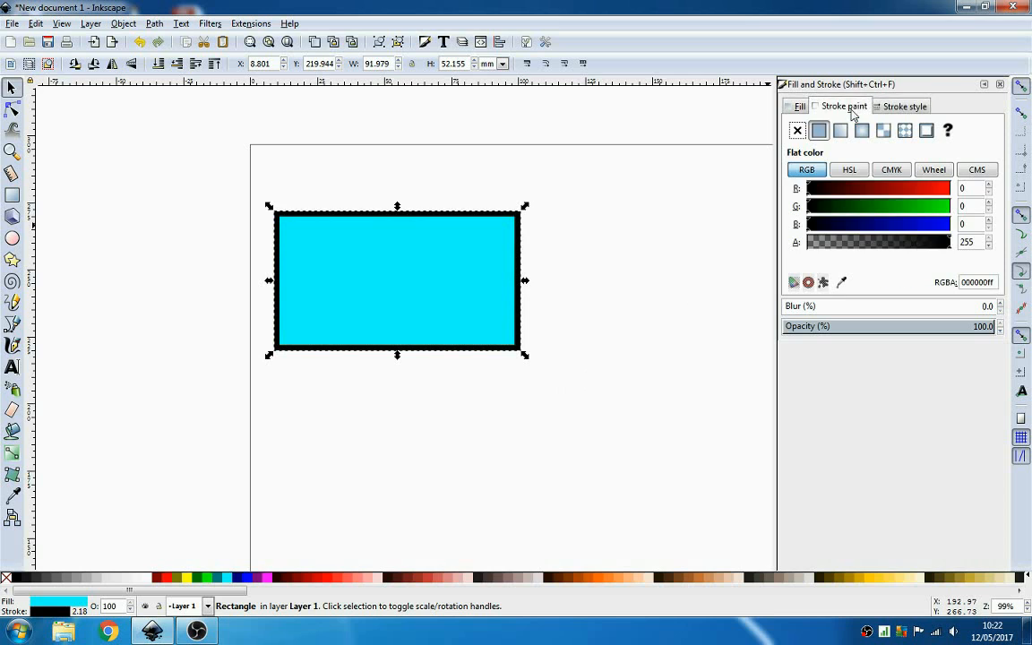
left_click(800, 107)
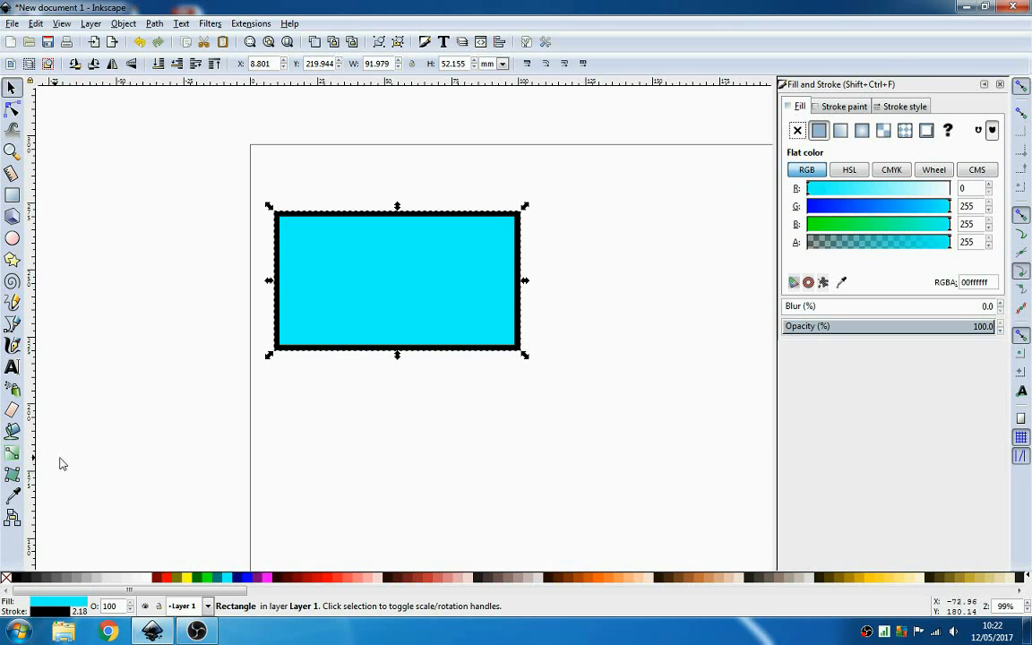
Apply a linear cyan-to-transparent gradient from the rectangle's lower-left area to beyond its upper-right corner, and close the Fill and Stroke settings
left_click(12, 454)
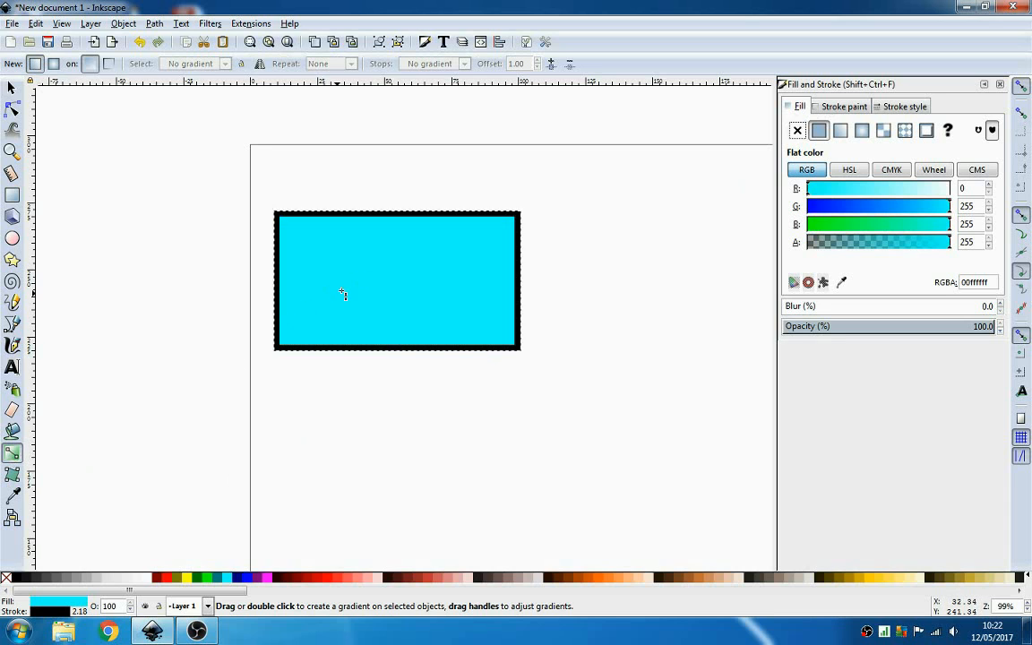
left_click_drag(311, 309, 552, 217)
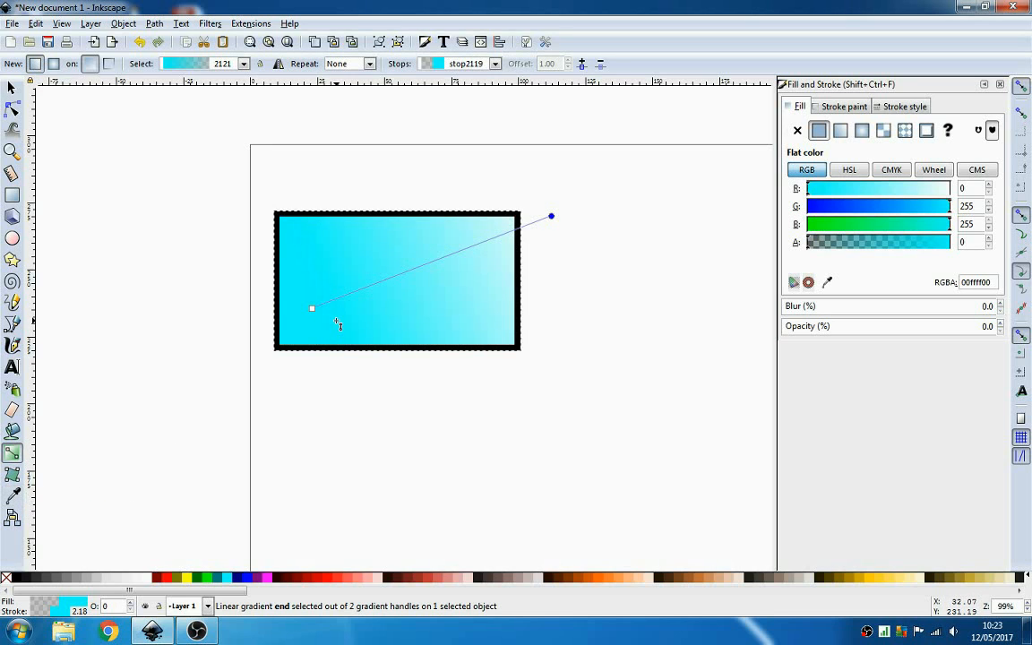
left_click(329, 332)
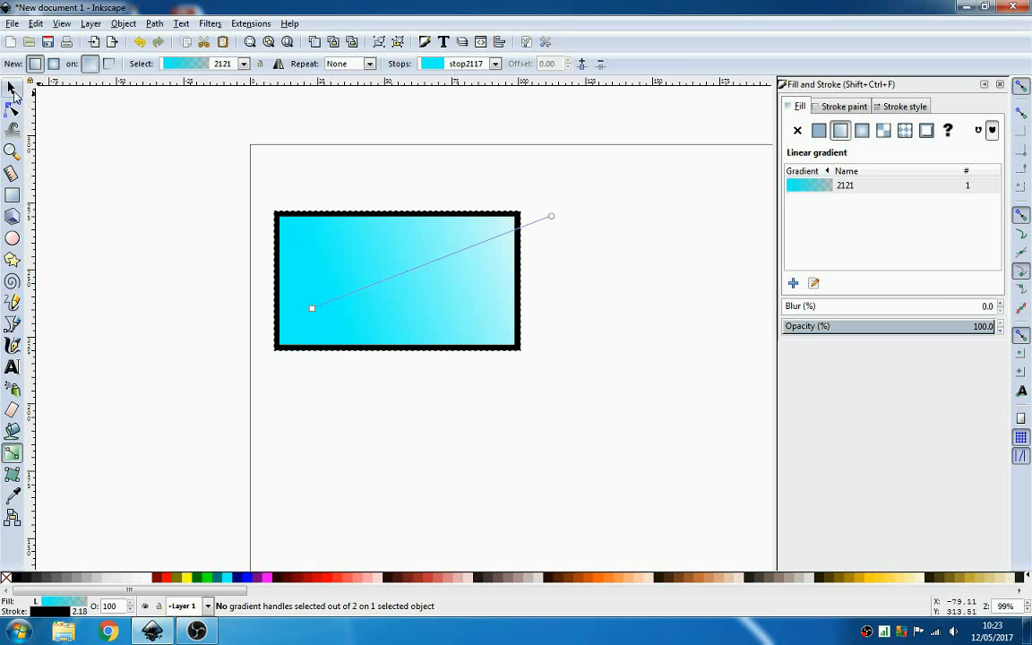
left_click(11, 87)
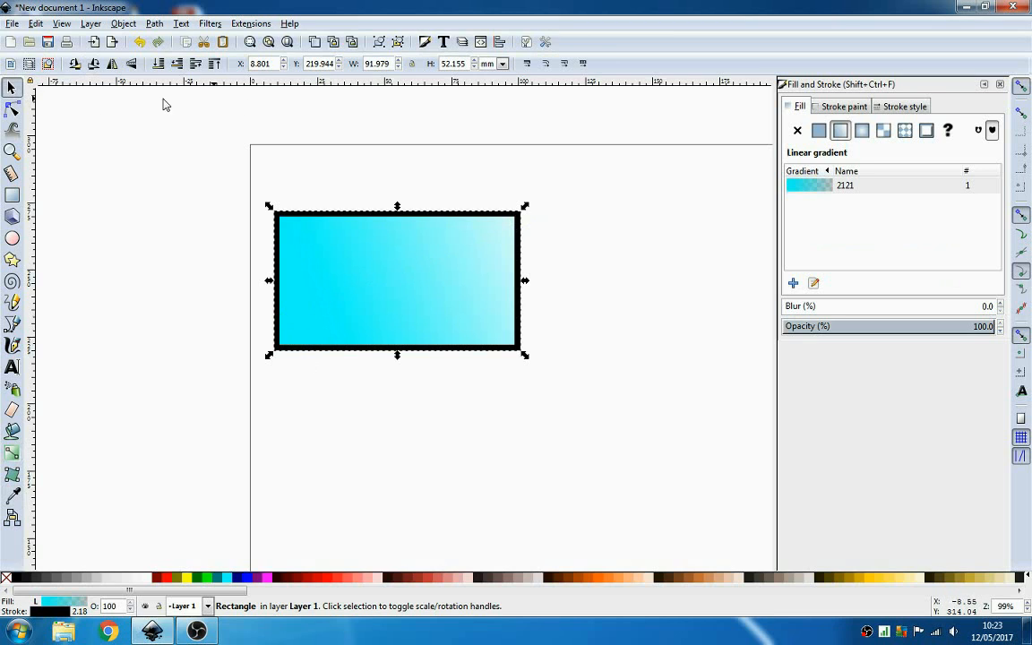
left_click(1001, 85)
left_click(914, 212)
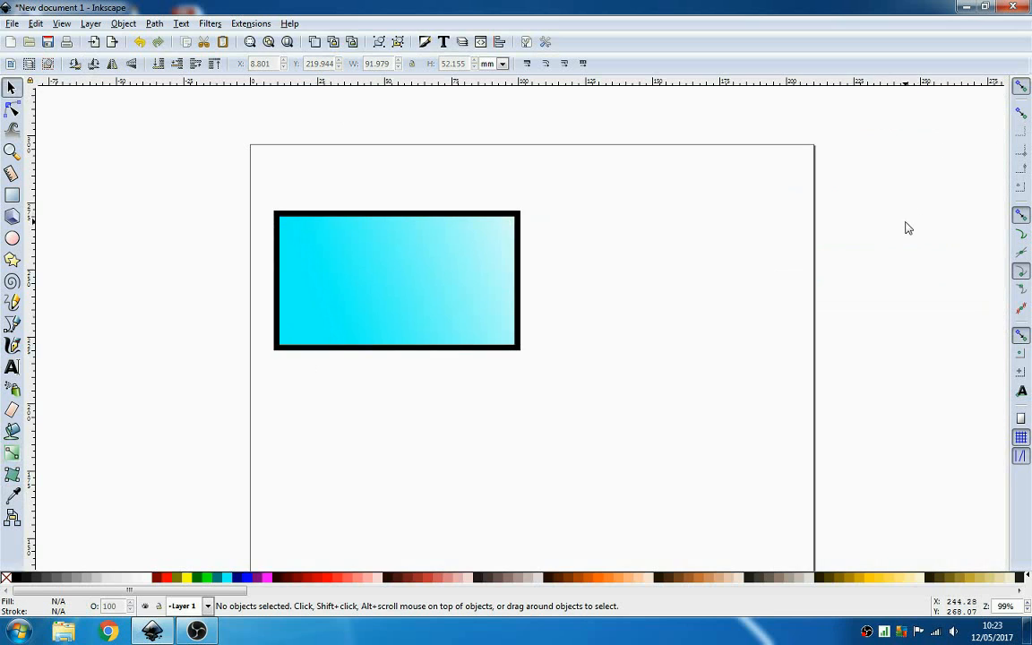
left_click(1022, 87)
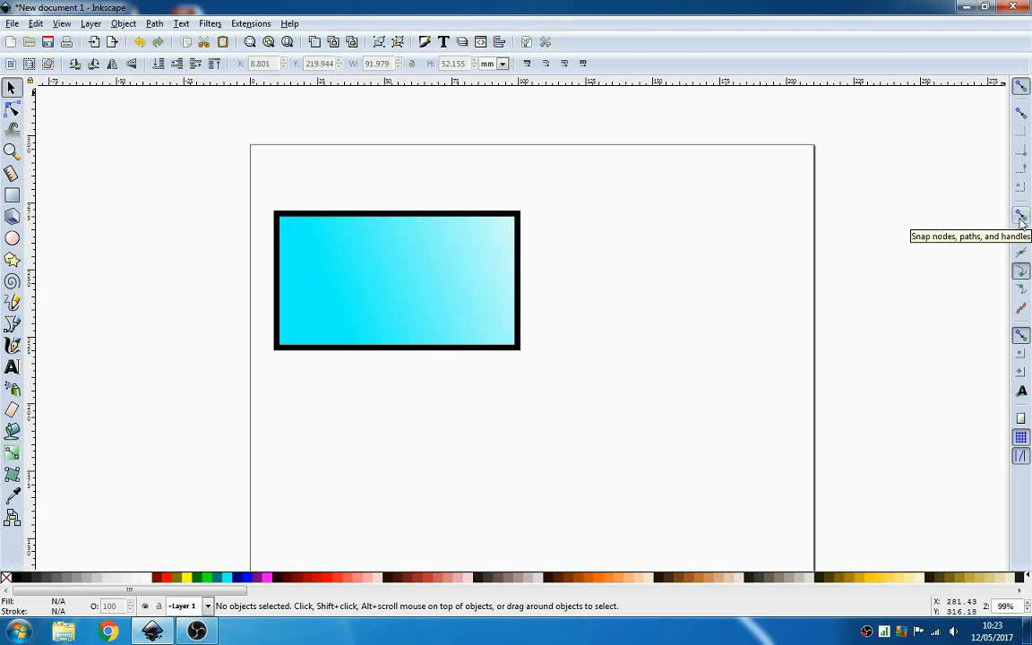
left_click(1022, 217)
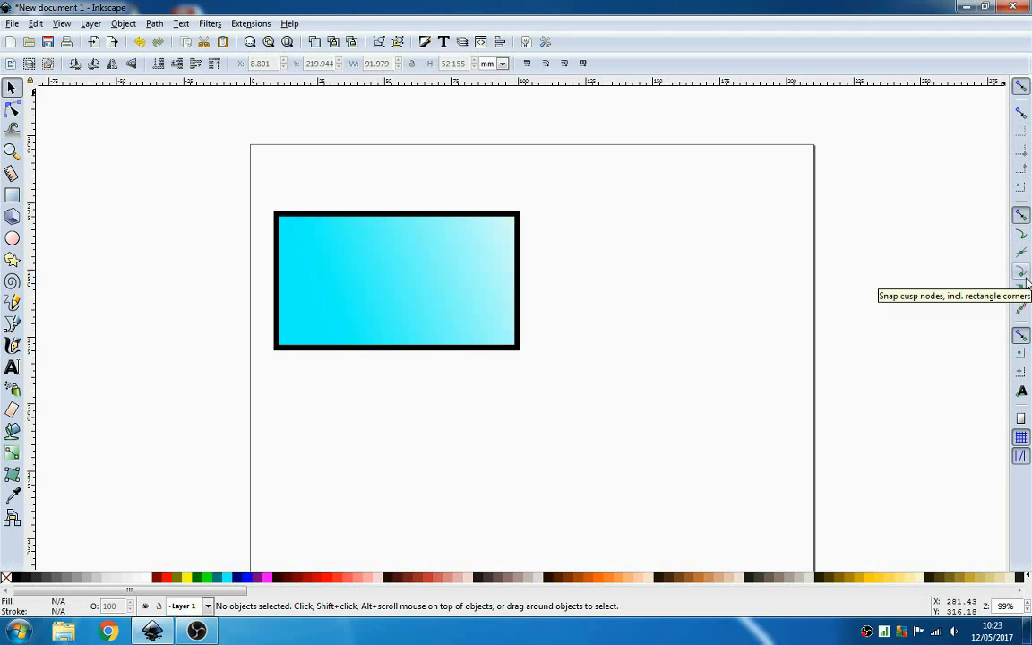
left_click(1024, 273)
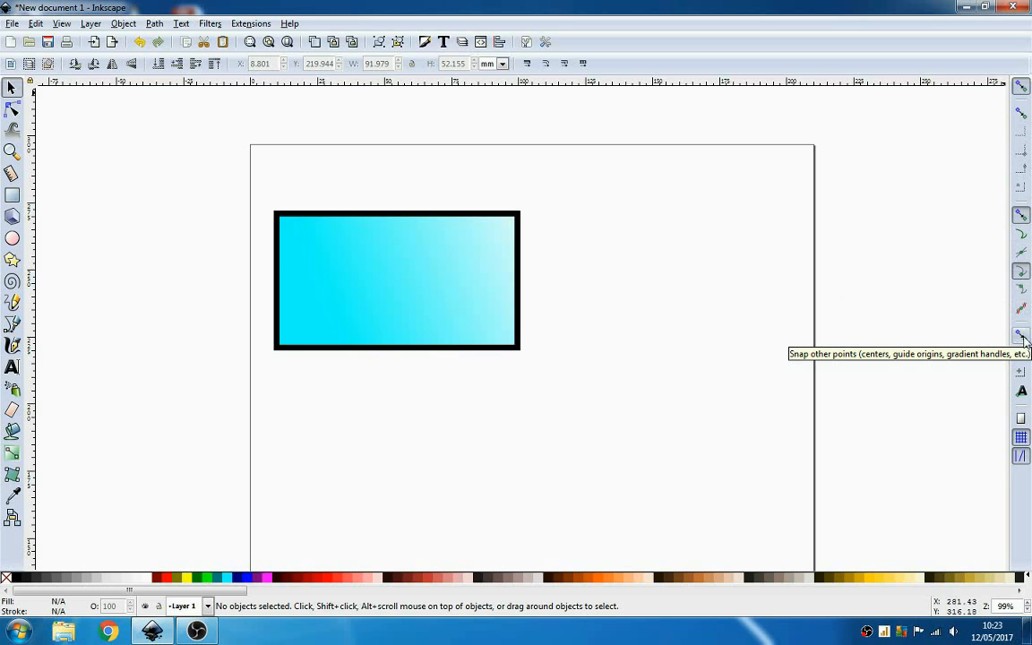
left_click(1022, 337)
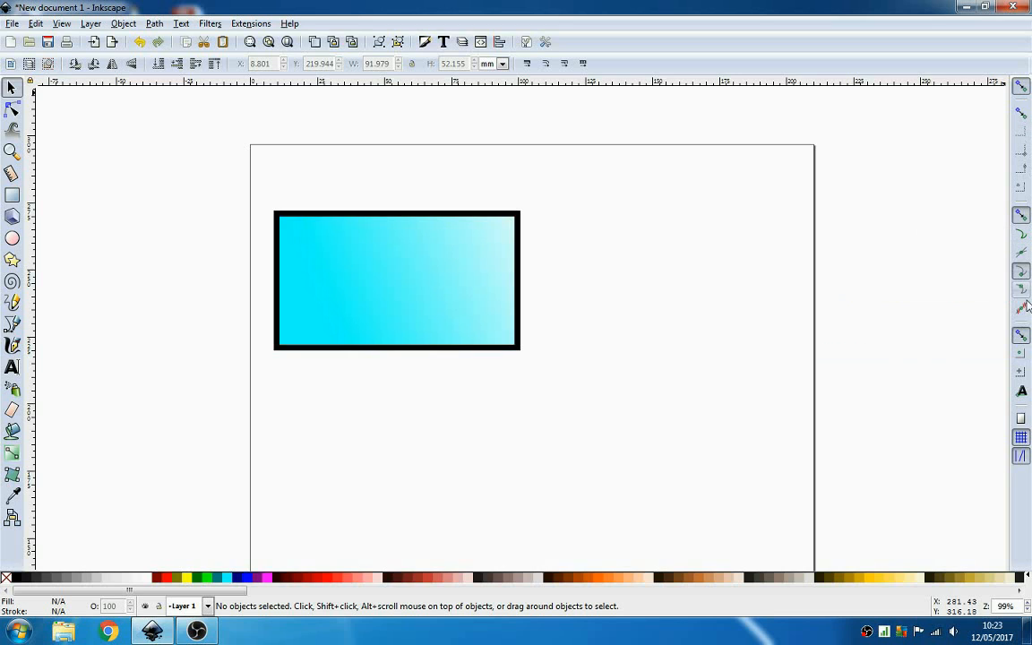
Turn off snapping entirely and move the rectangle about 34 mm right and 11 mm down on the page
left_click(1021, 90)
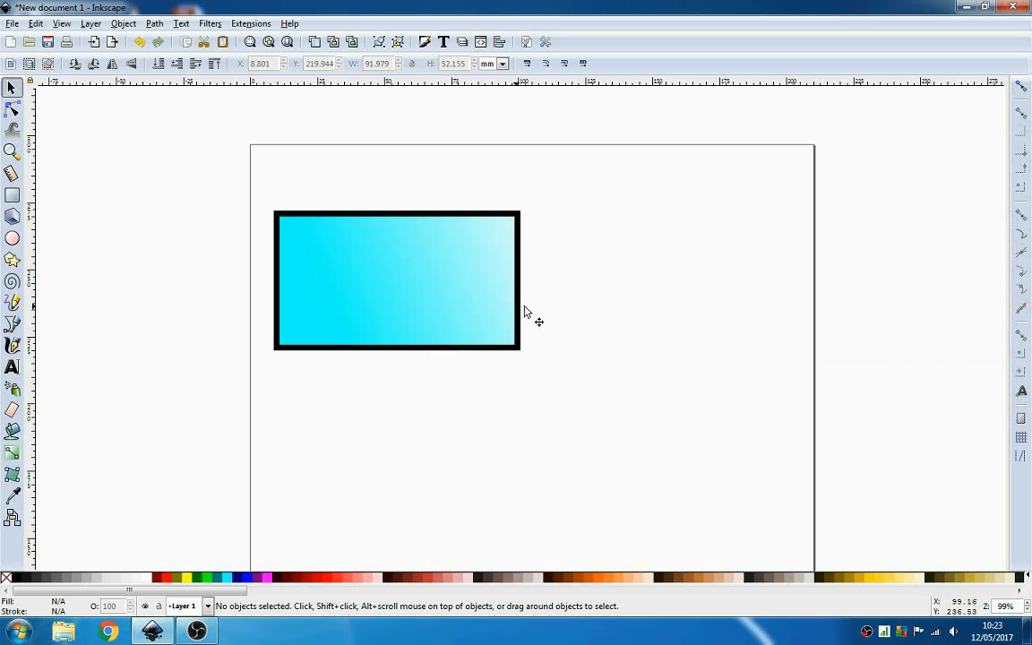
left_click_drag(373, 300, 462, 328)
left_click(514, 430)
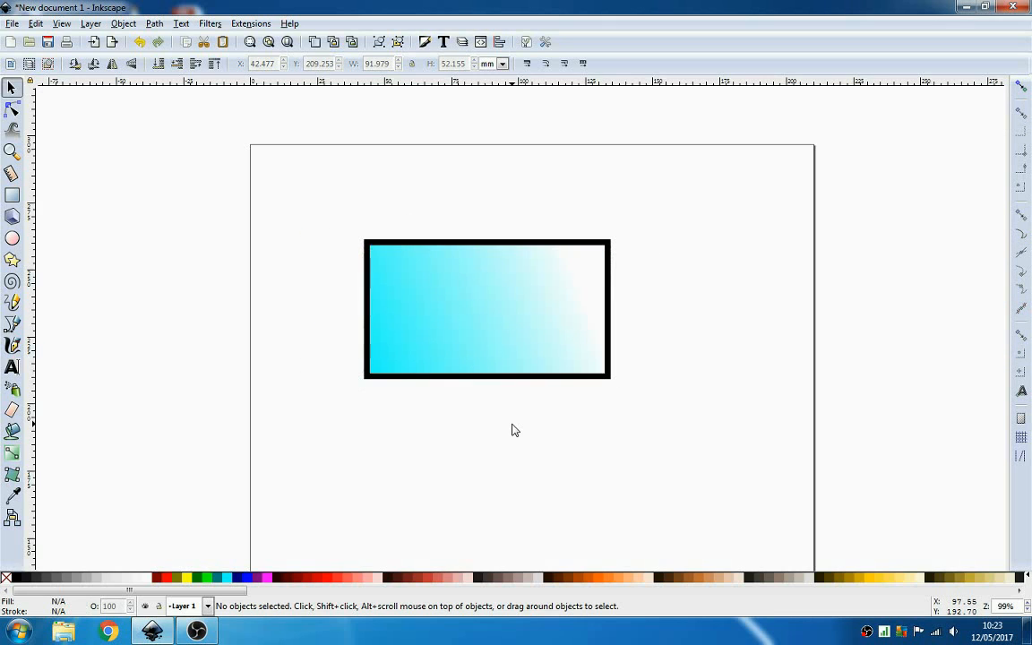